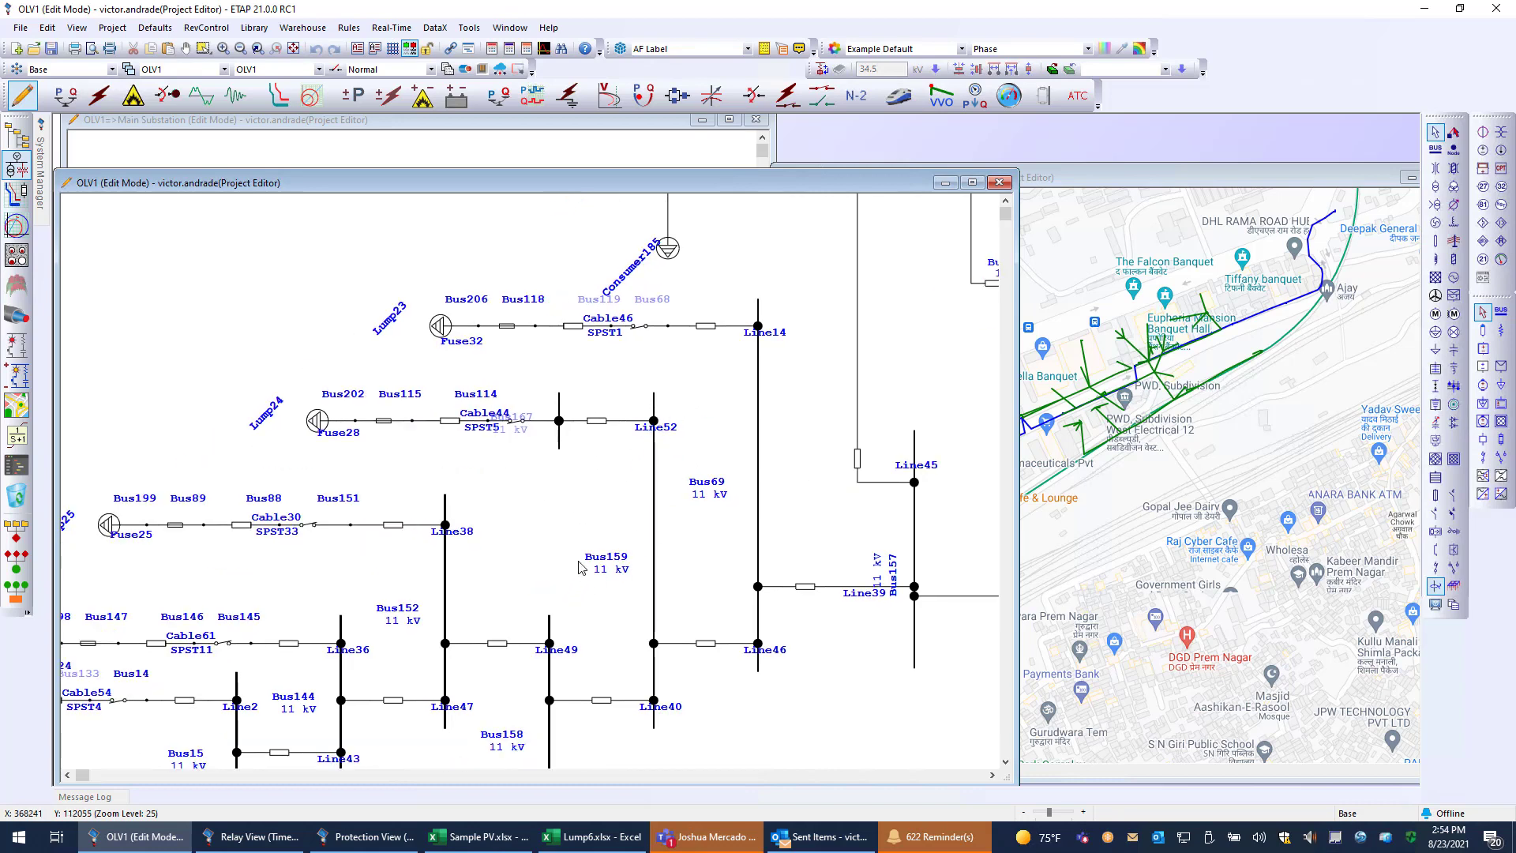
Examine the OLV1 one-line diagram around Bus519, Bus522 and their consumer feeders up to transformer T7.
scroll(572, 576, down, 6)
drag(797, 709, 540, 400)
scroll(770, 700, up, 4)
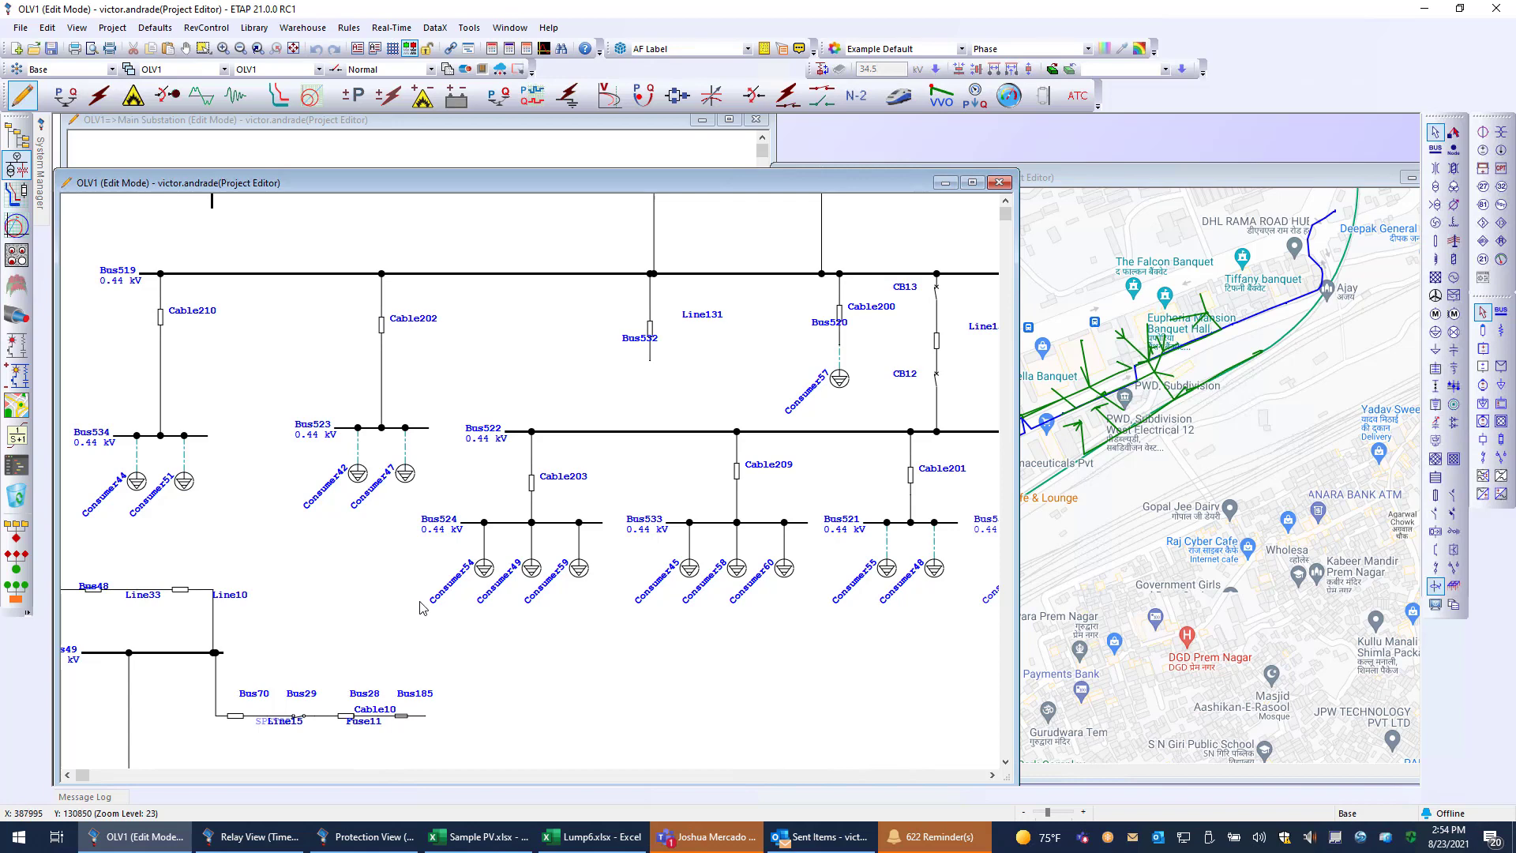
drag(757, 689, 427, 650)
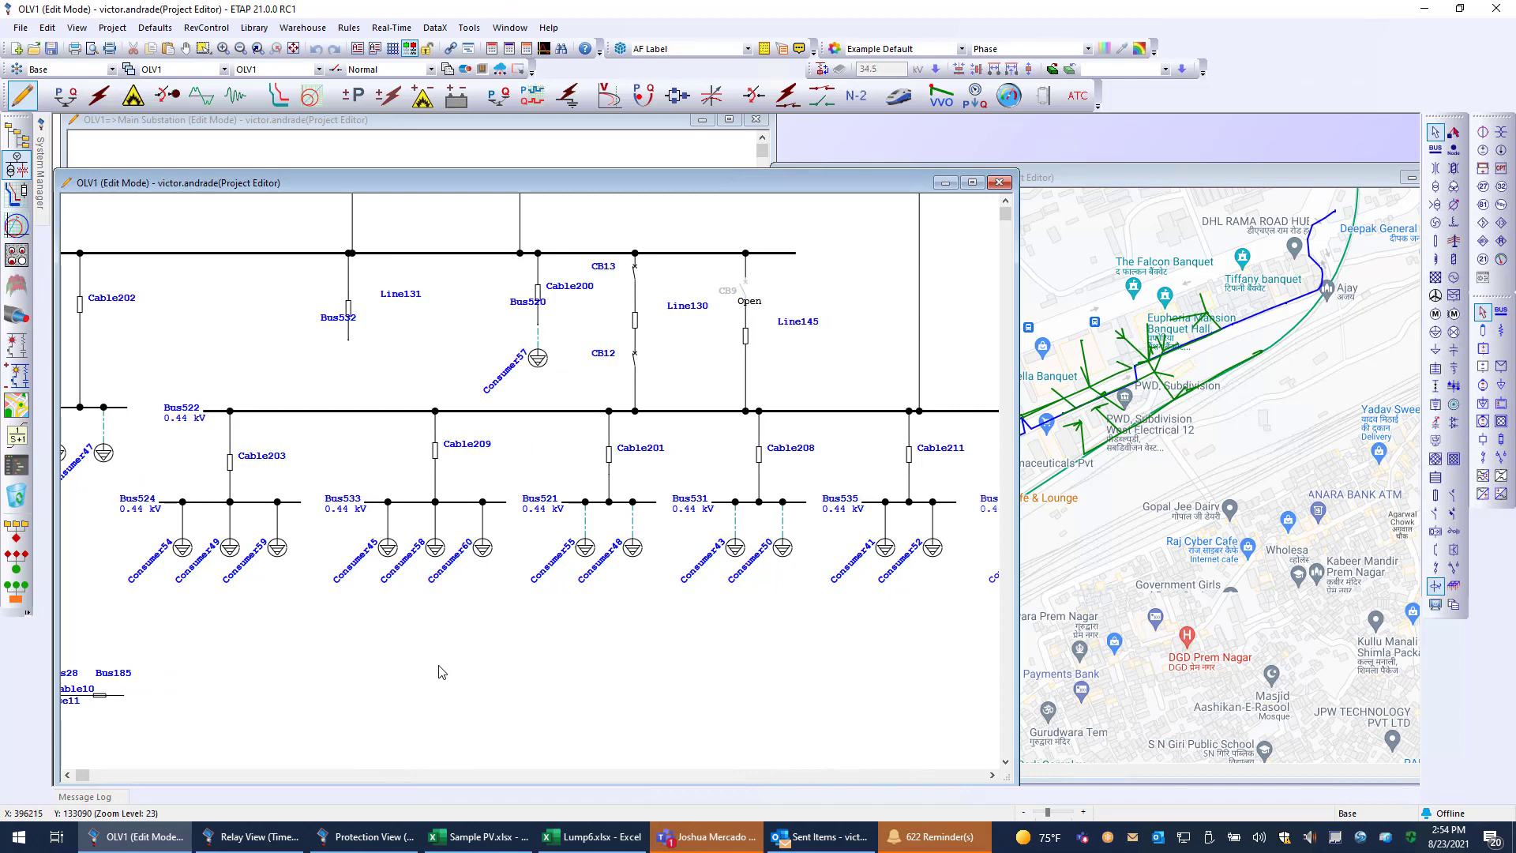
scroll(518, 588, down, 1)
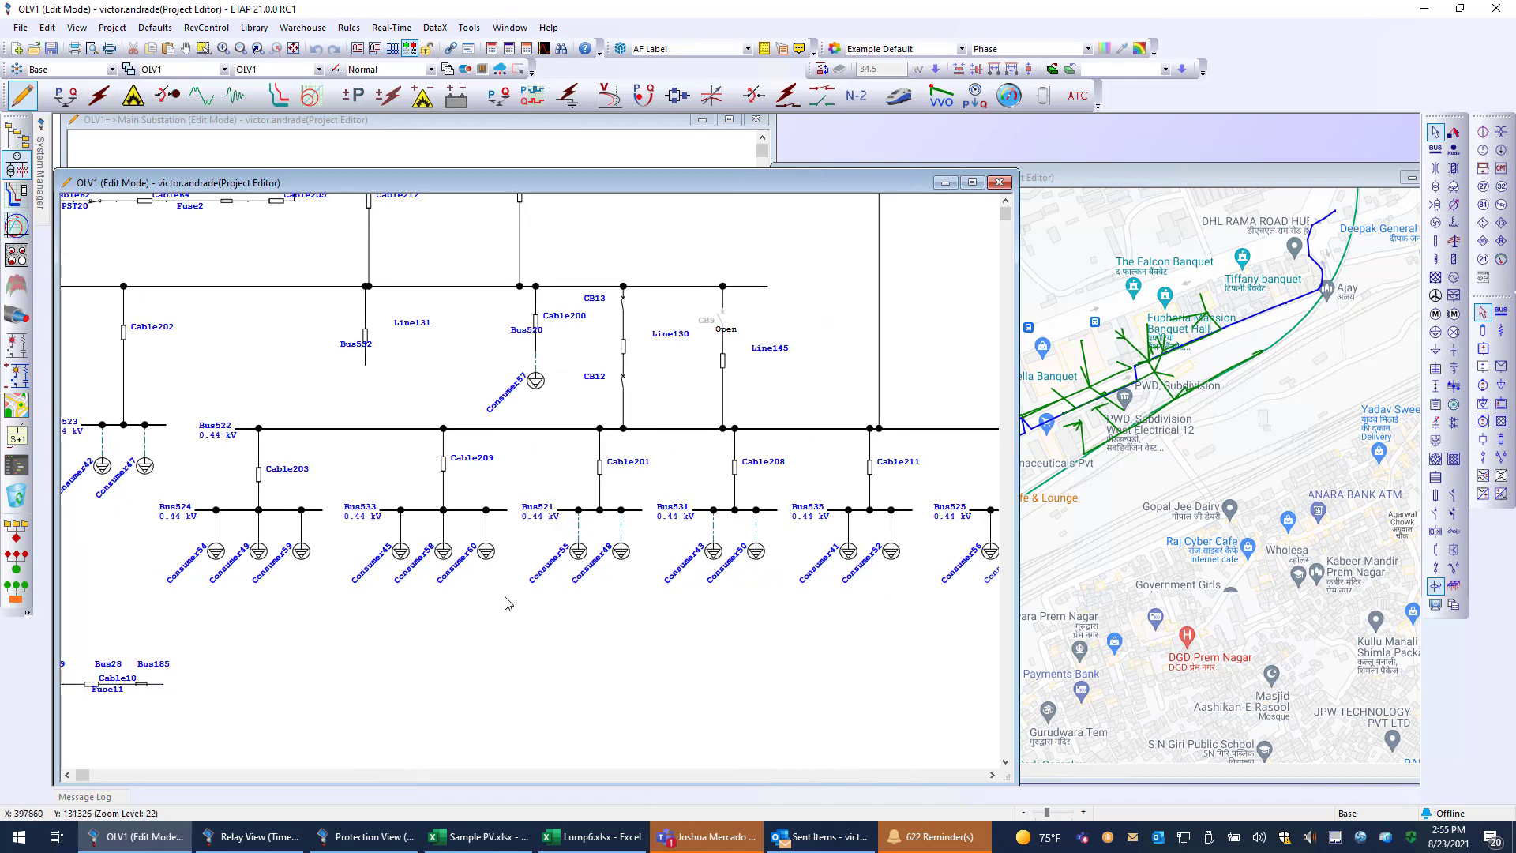
scroll(510, 606, up, 2)
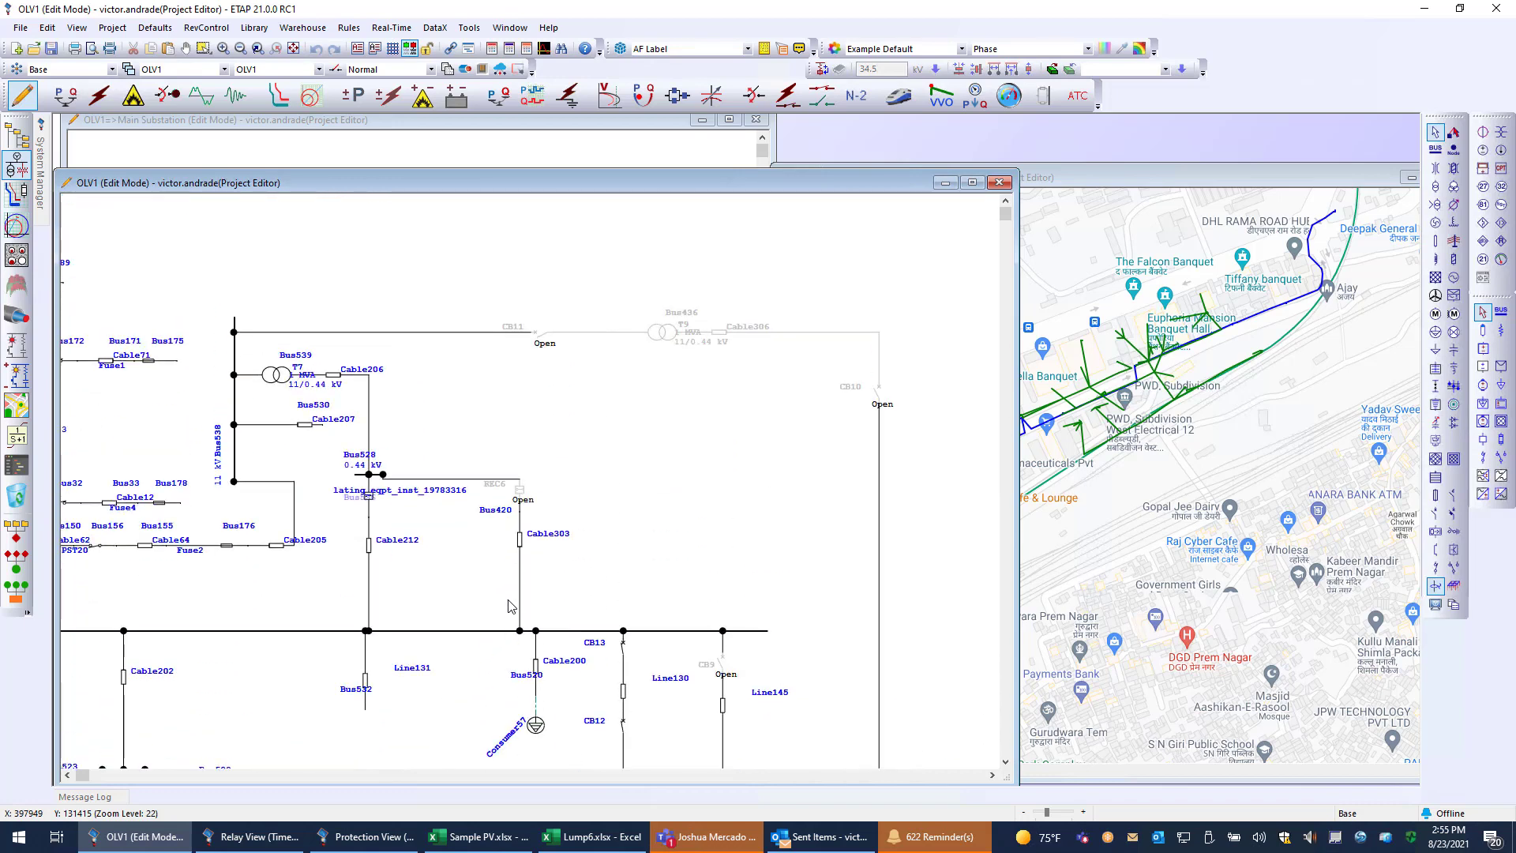
scroll(515, 663, up, 1)
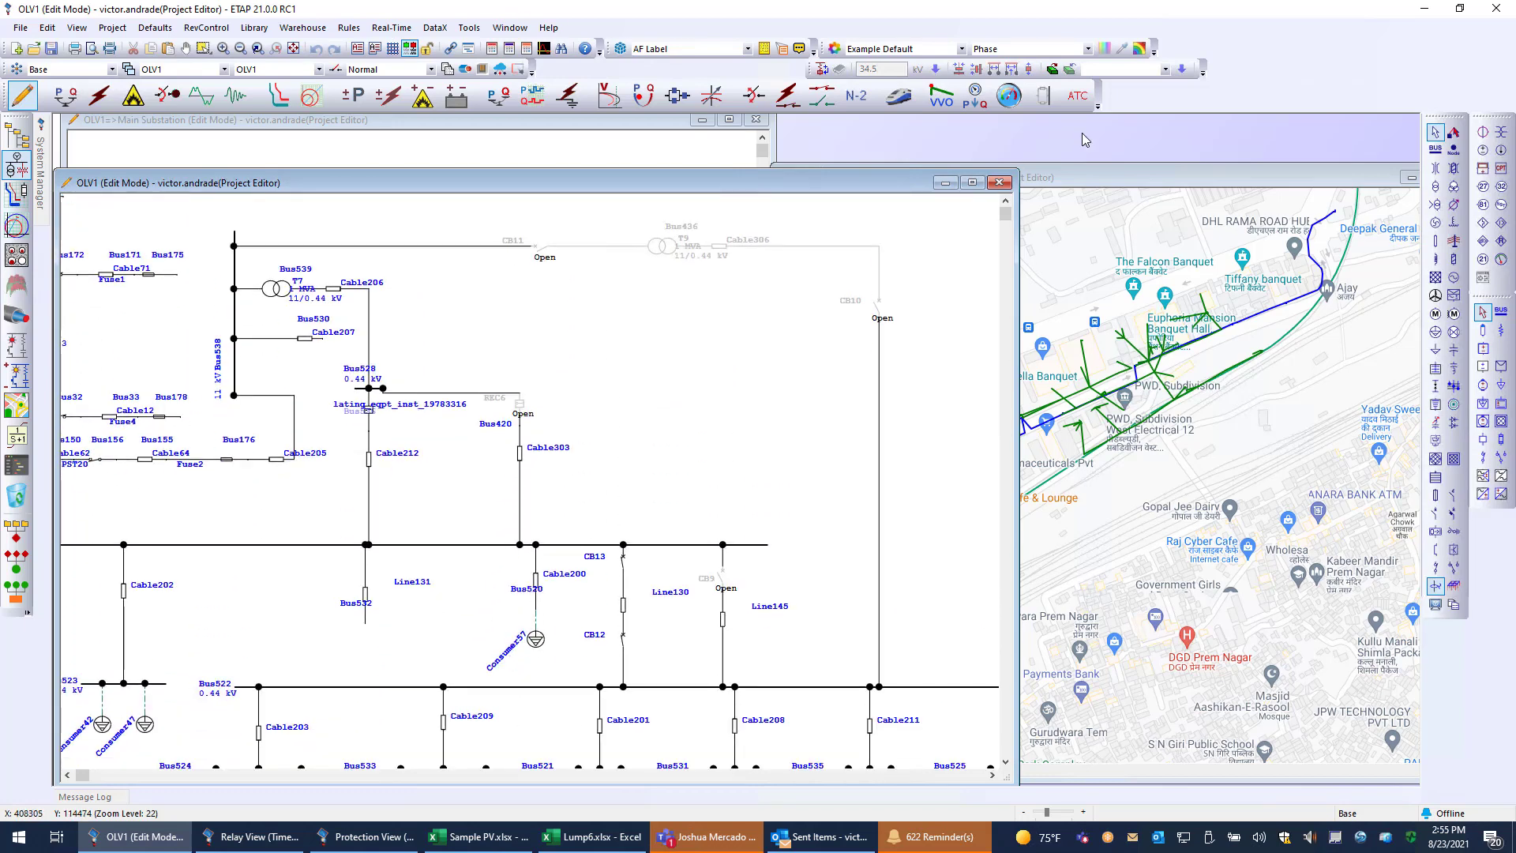
Examine the feeder routes of the Distribution1 network on the GIS map, down to the branching green service lines.
click(1131, 172)
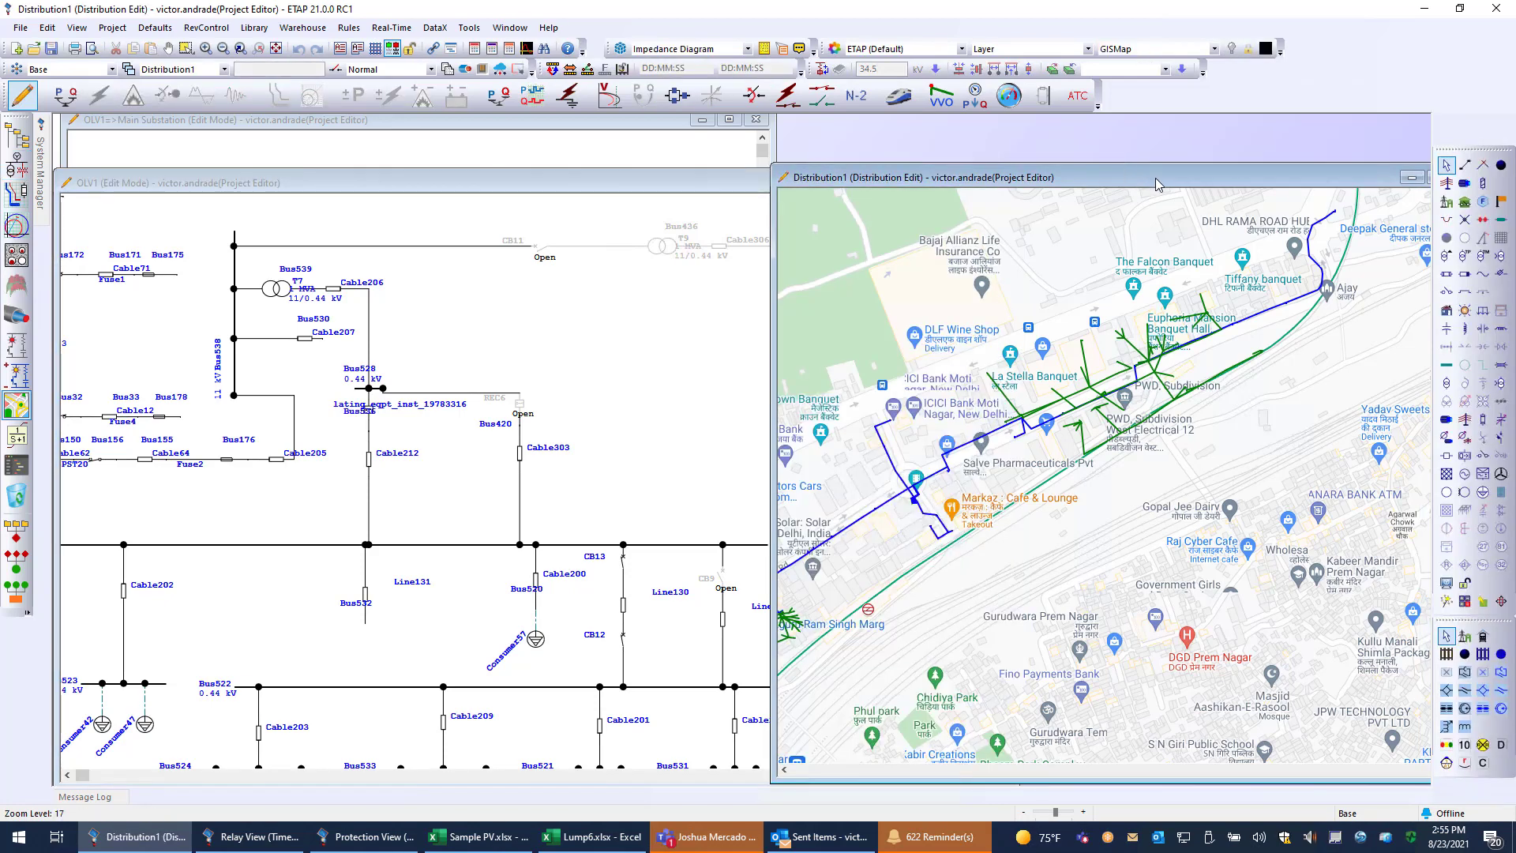
scroll(1071, 441, down, 1)
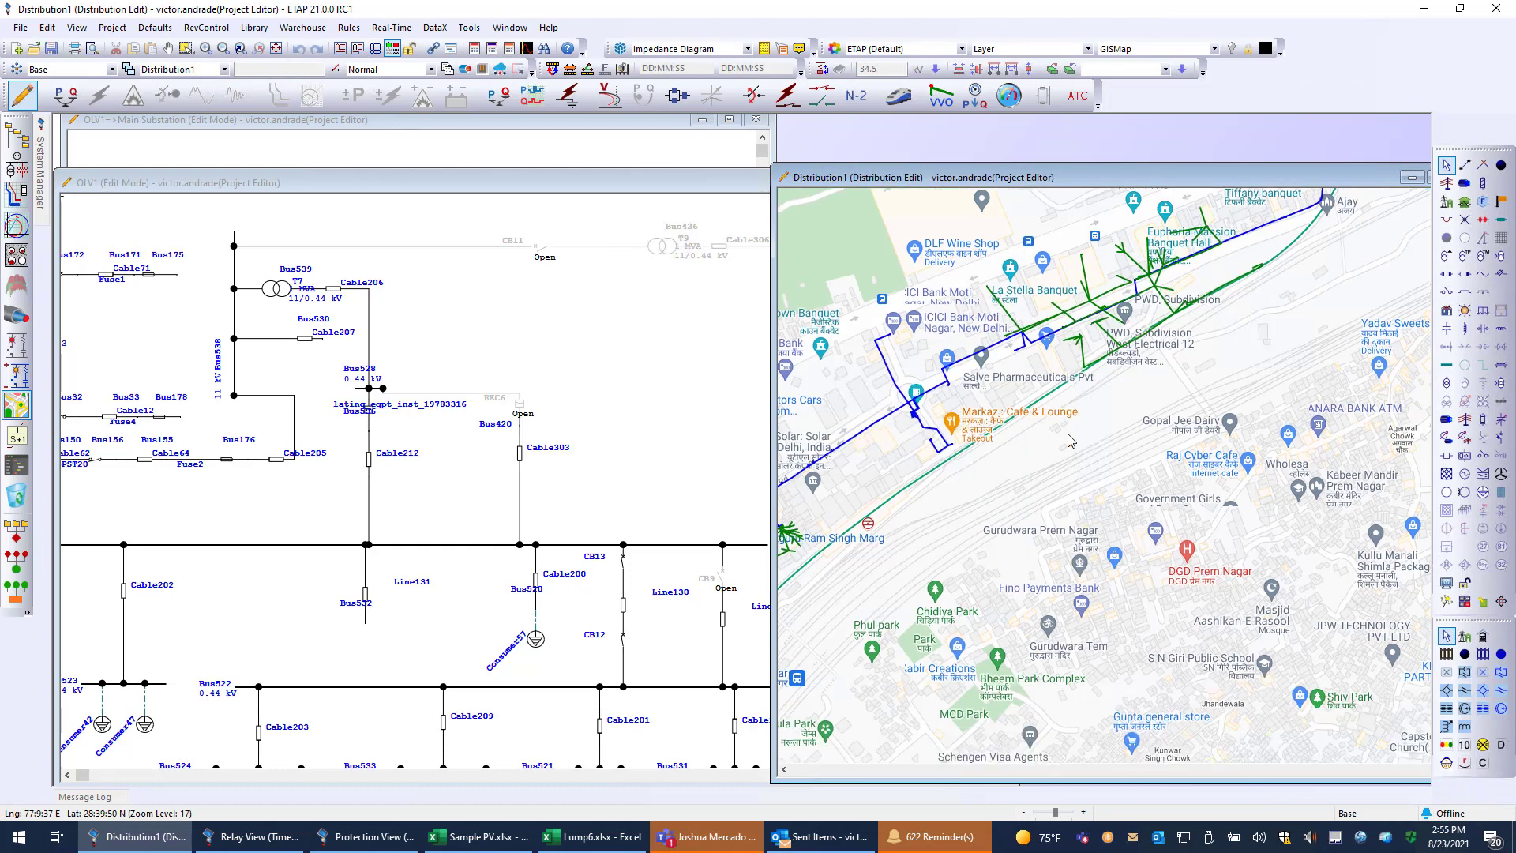
scroll(1071, 441, down, 1)
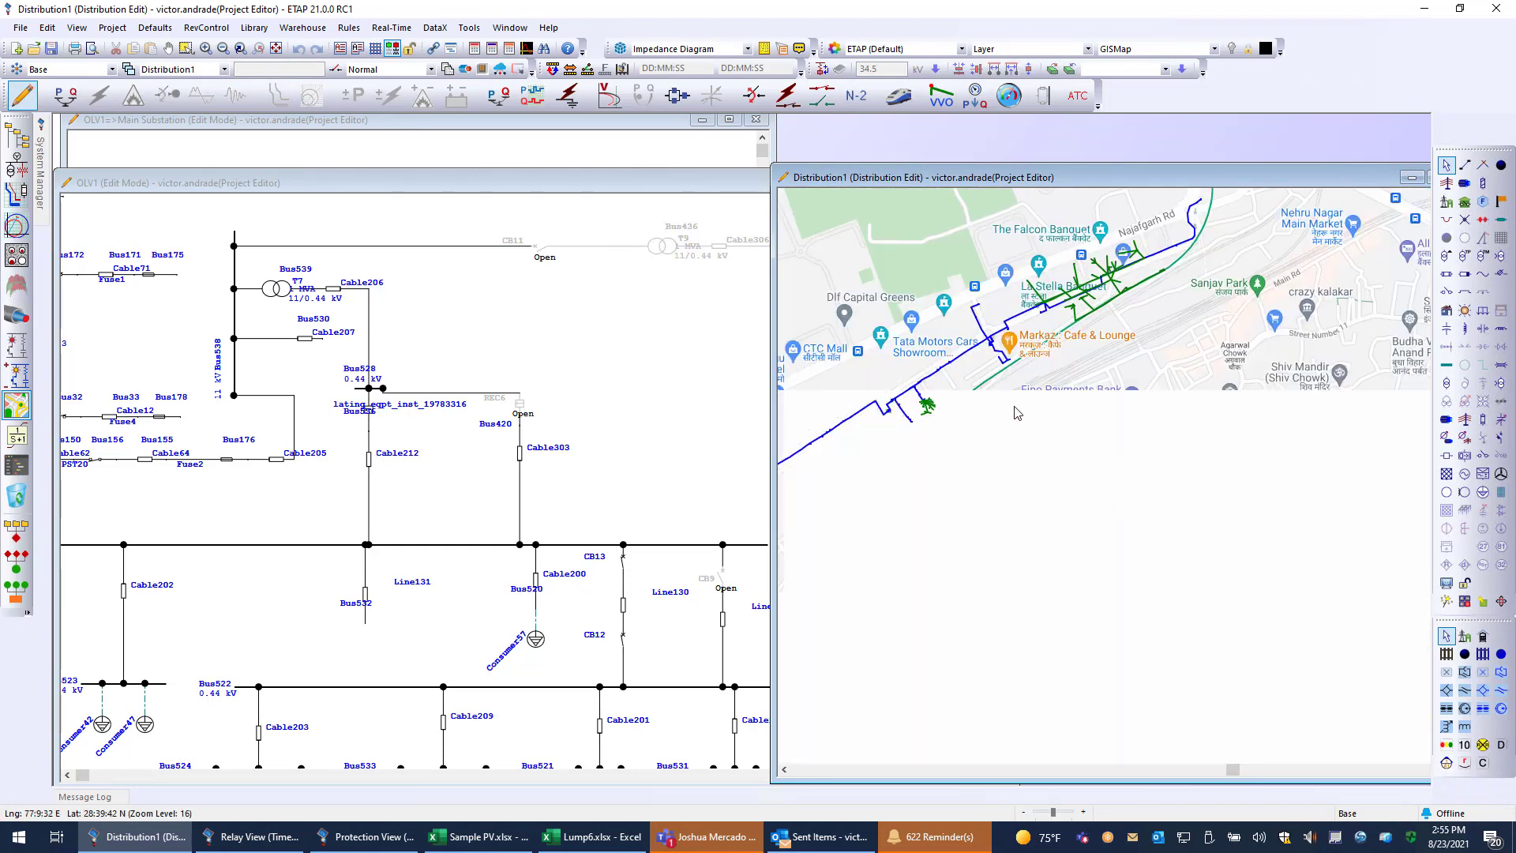
drag(1011, 464, 1311, 500)
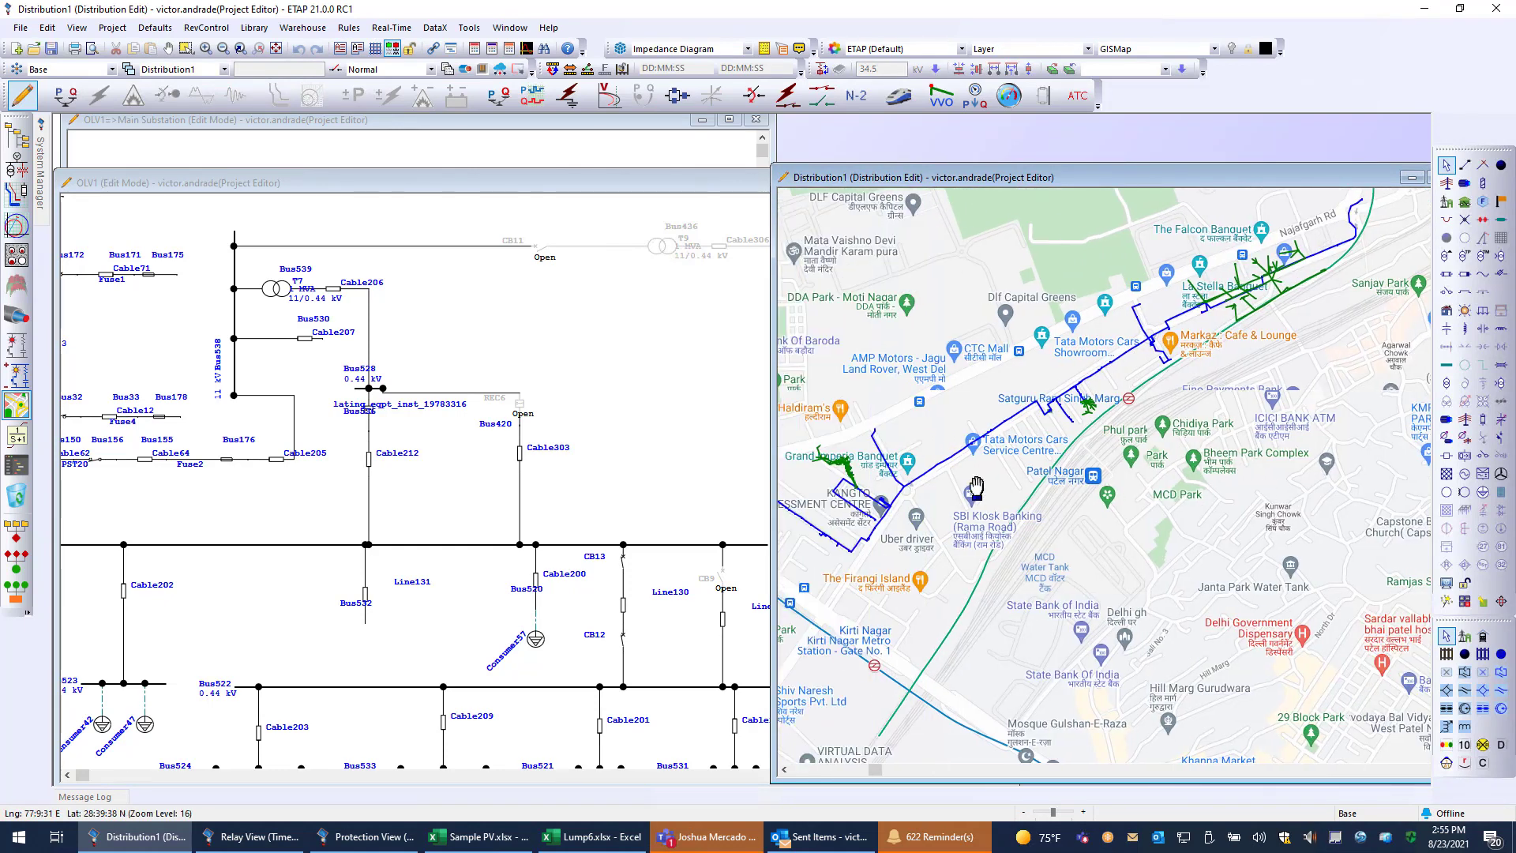
drag(977, 488, 1115, 498)
scroll(1080, 503, down, 1)
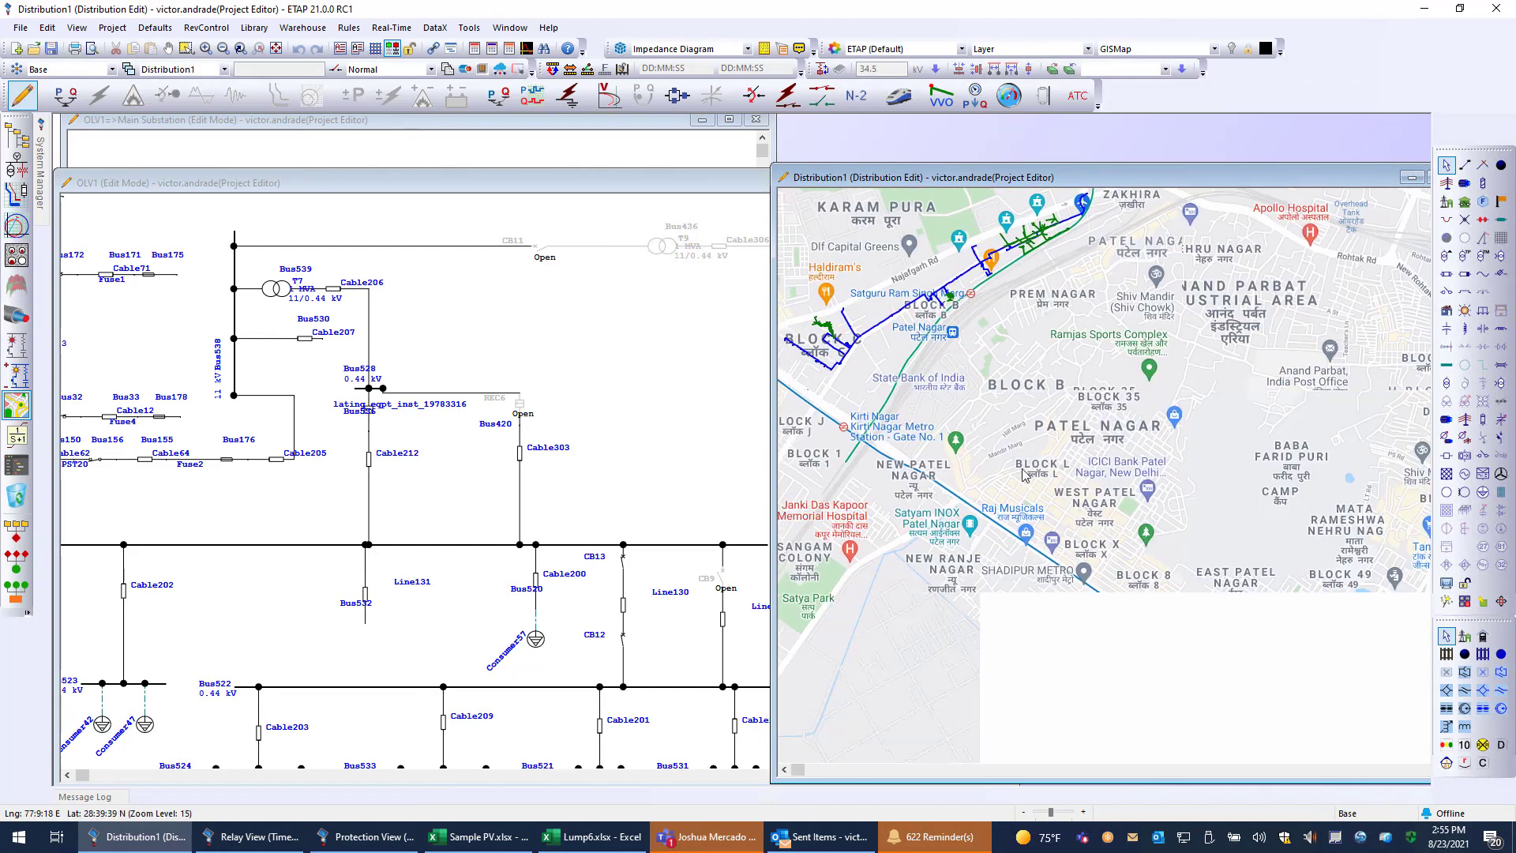
scroll(955, 236, up, 4)
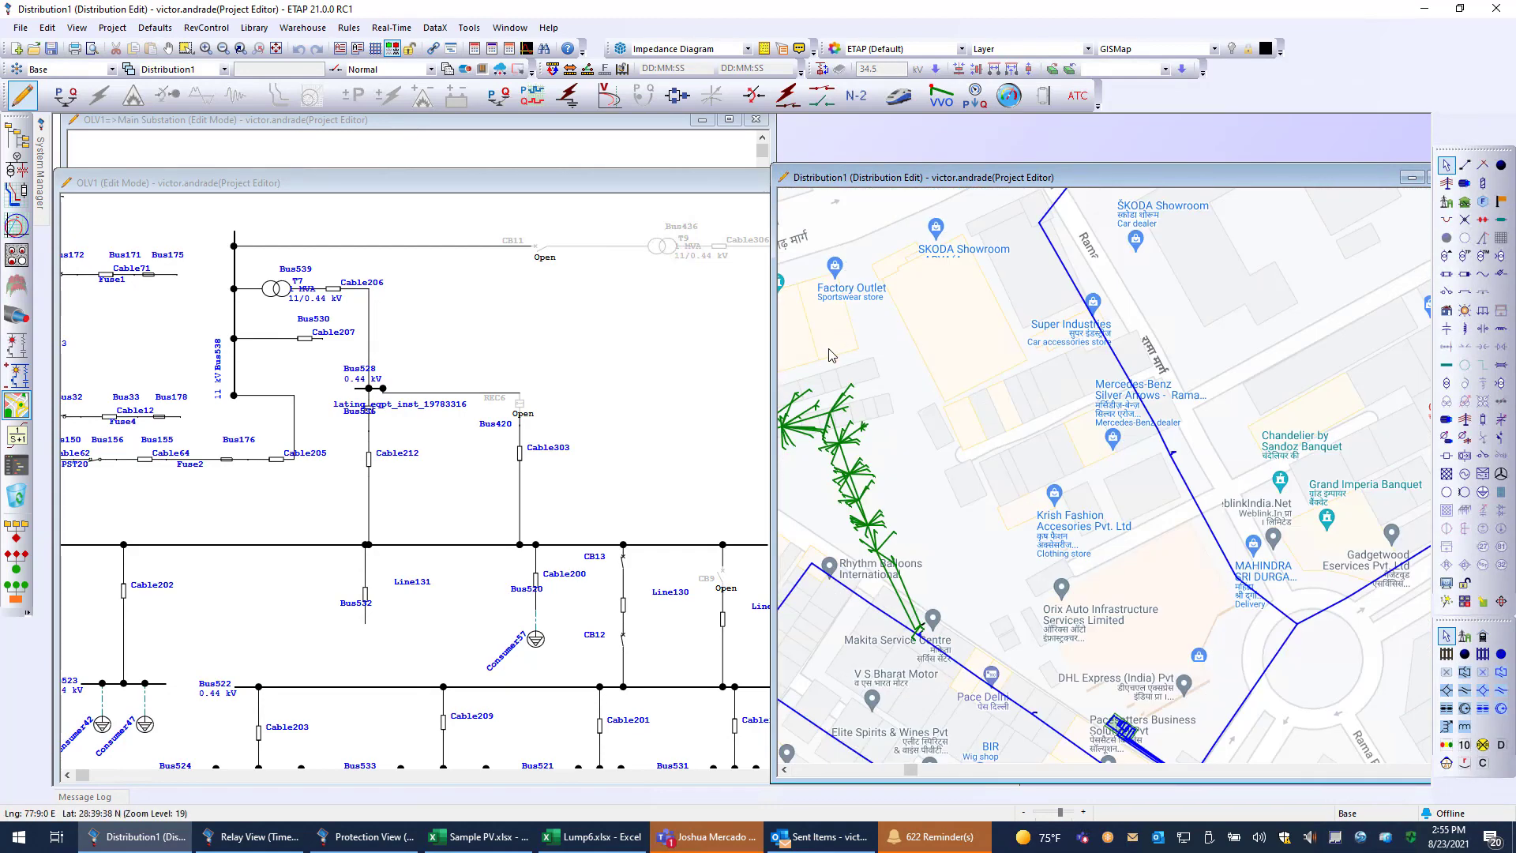
drag(987, 513, 1030, 515)
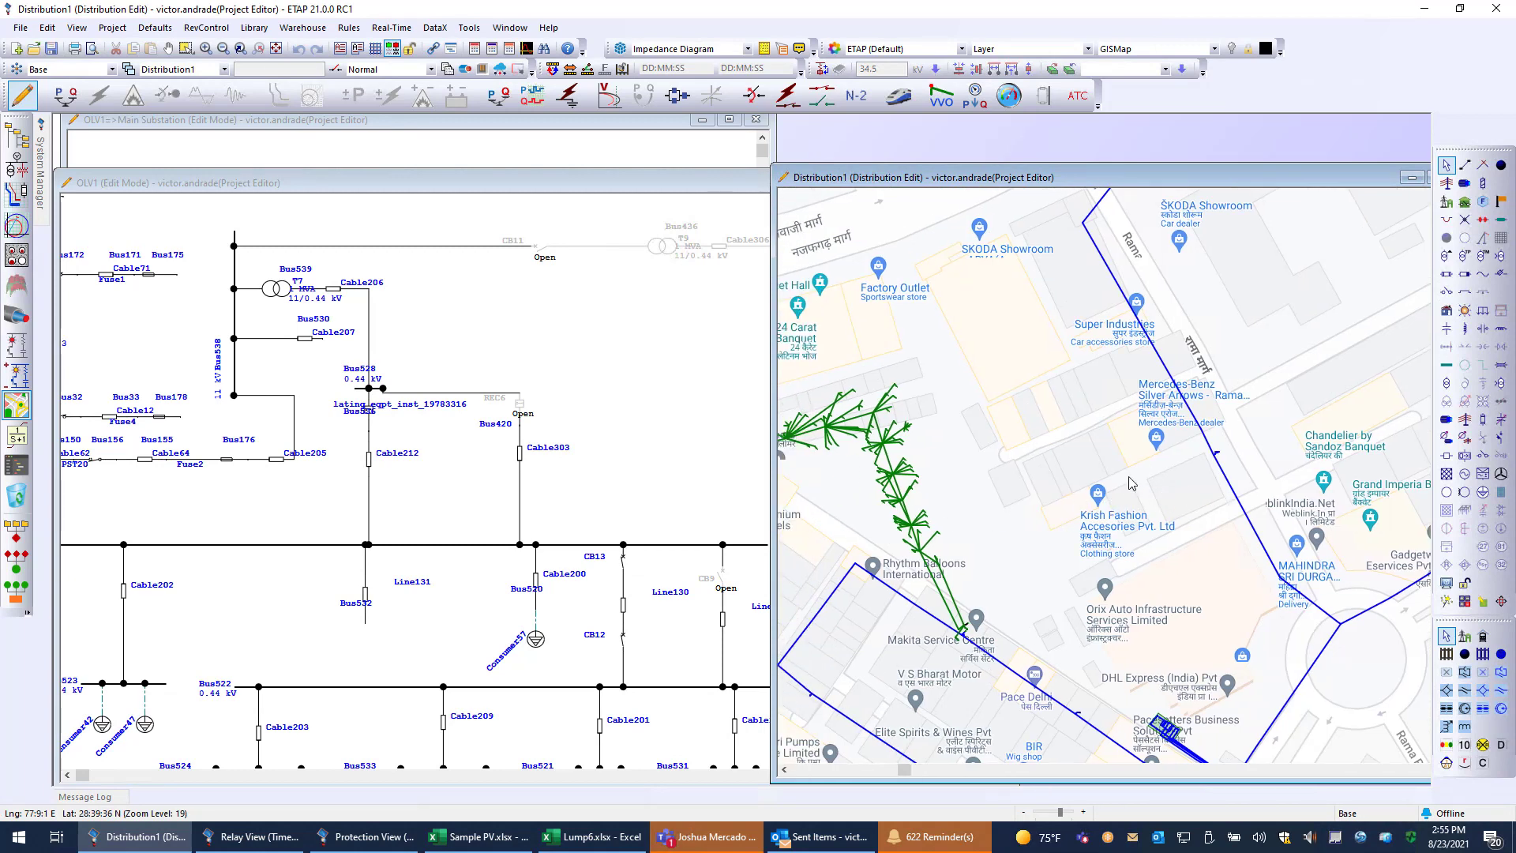
Widen the Distribution1 map view and inspect the individual consumer connections along the green service lines.
drag(773, 344, 553, 333)
scroll(832, 504, down, 3)
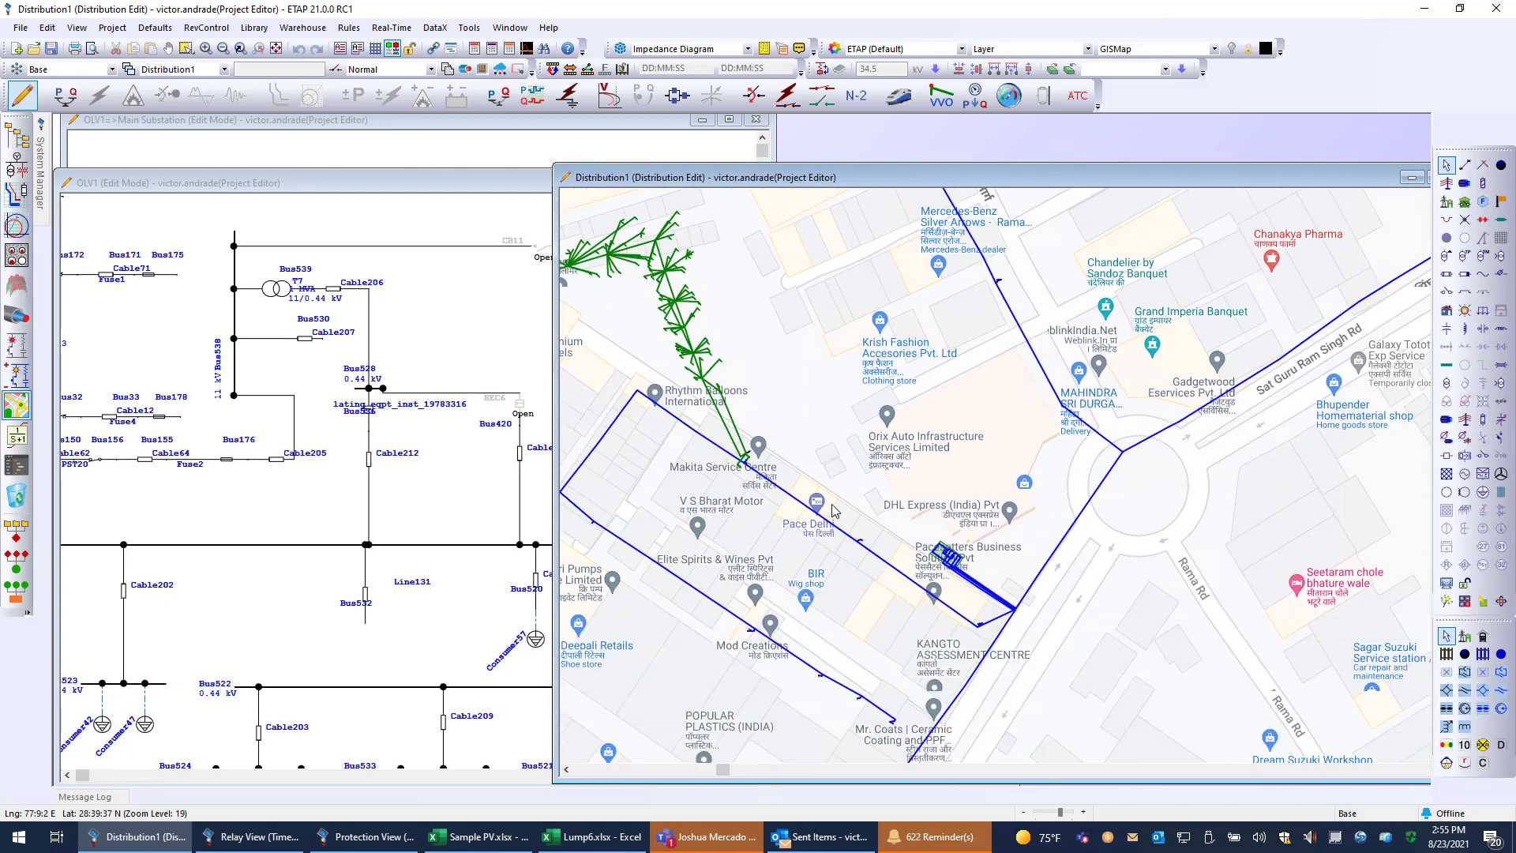
scroll(763, 439, up, 3)
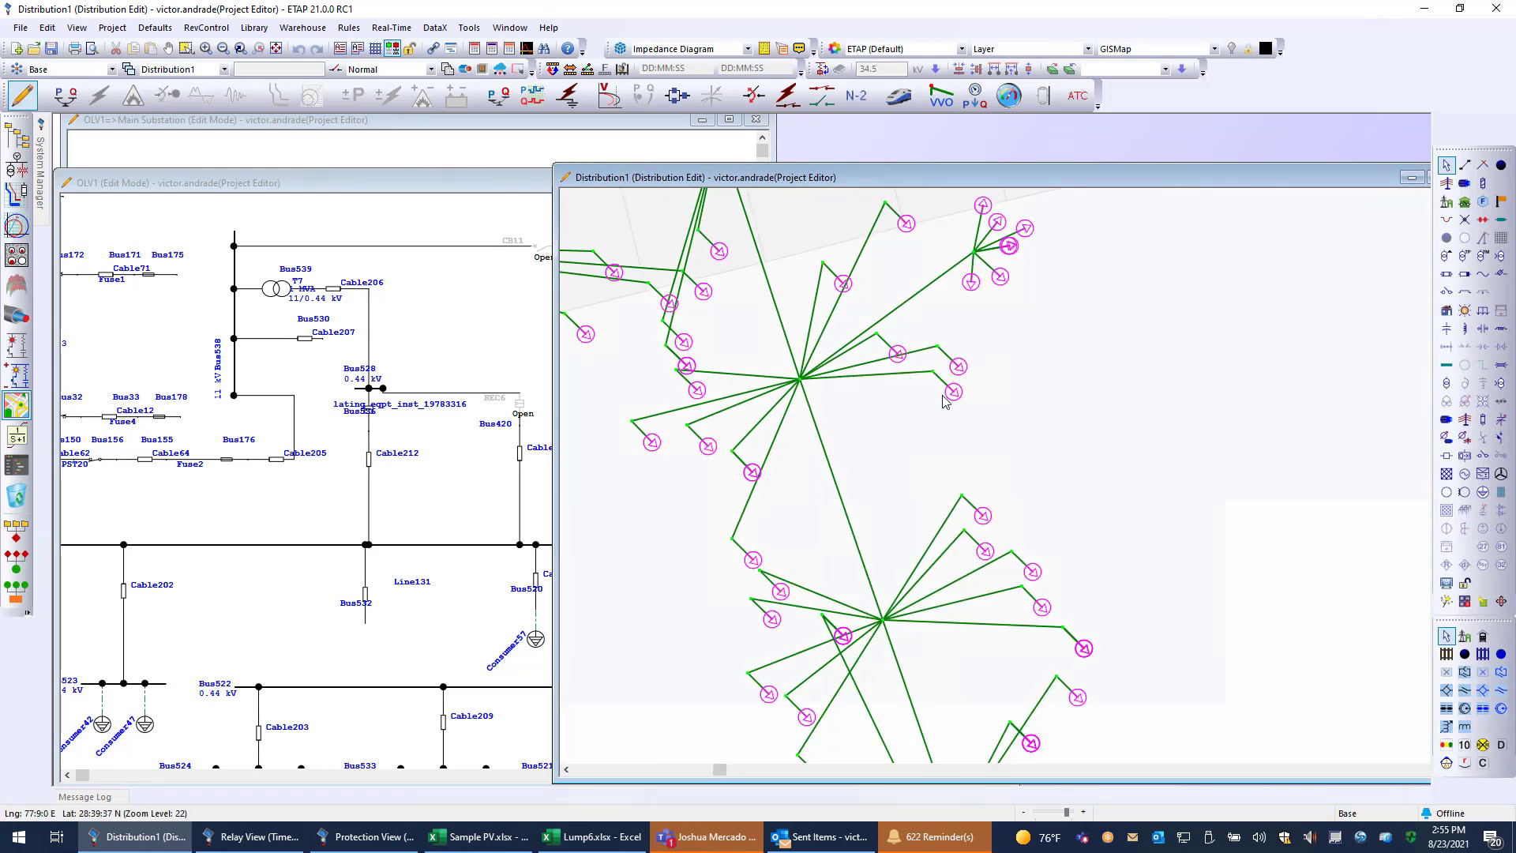
scroll(976, 410, down, 1)
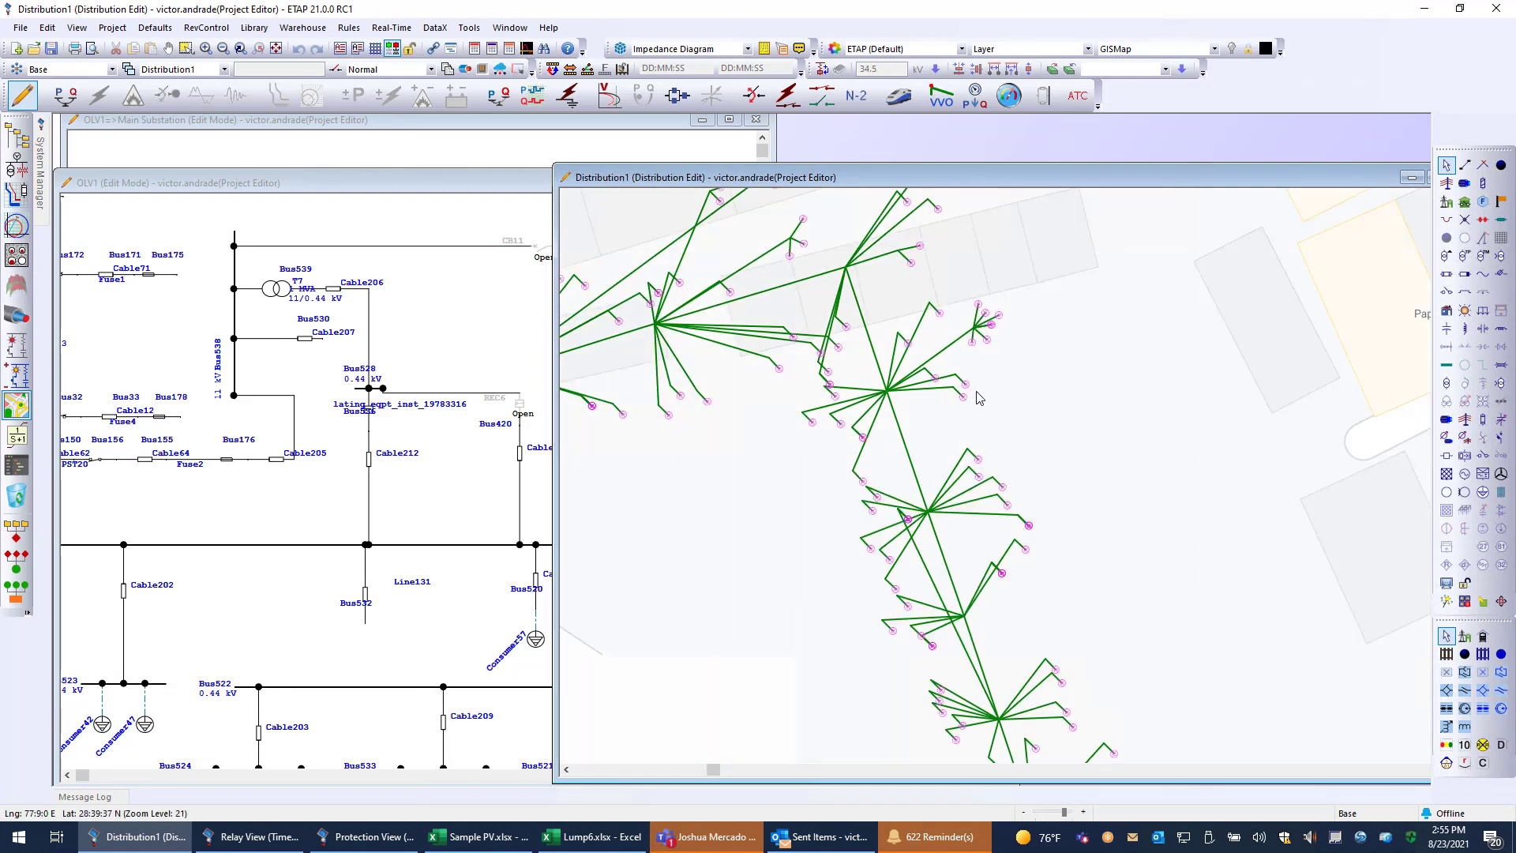
scroll(985, 401, down, 1)
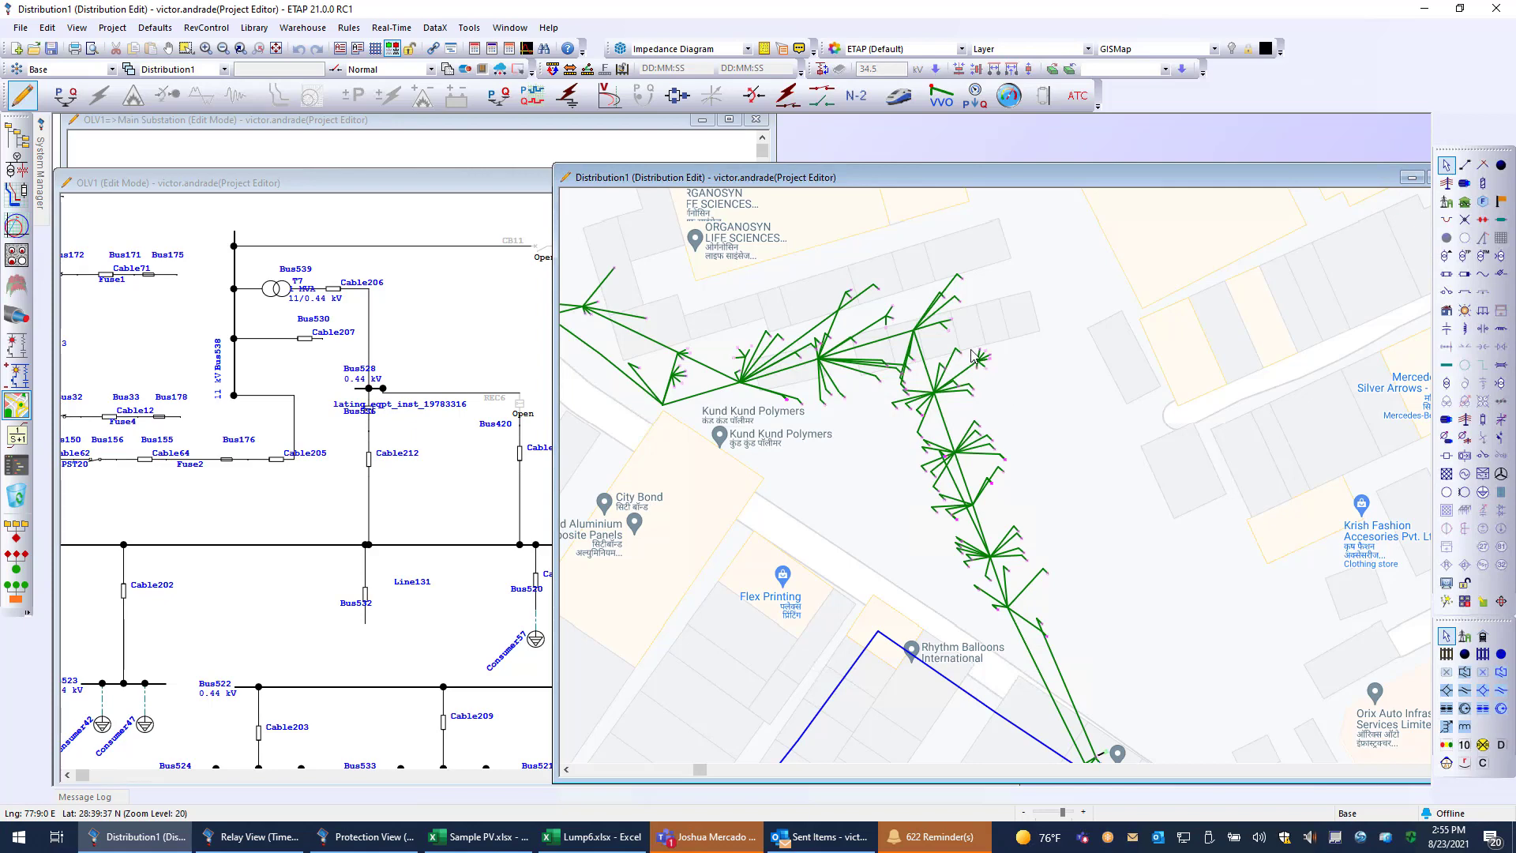
scroll(979, 365, down, 1)
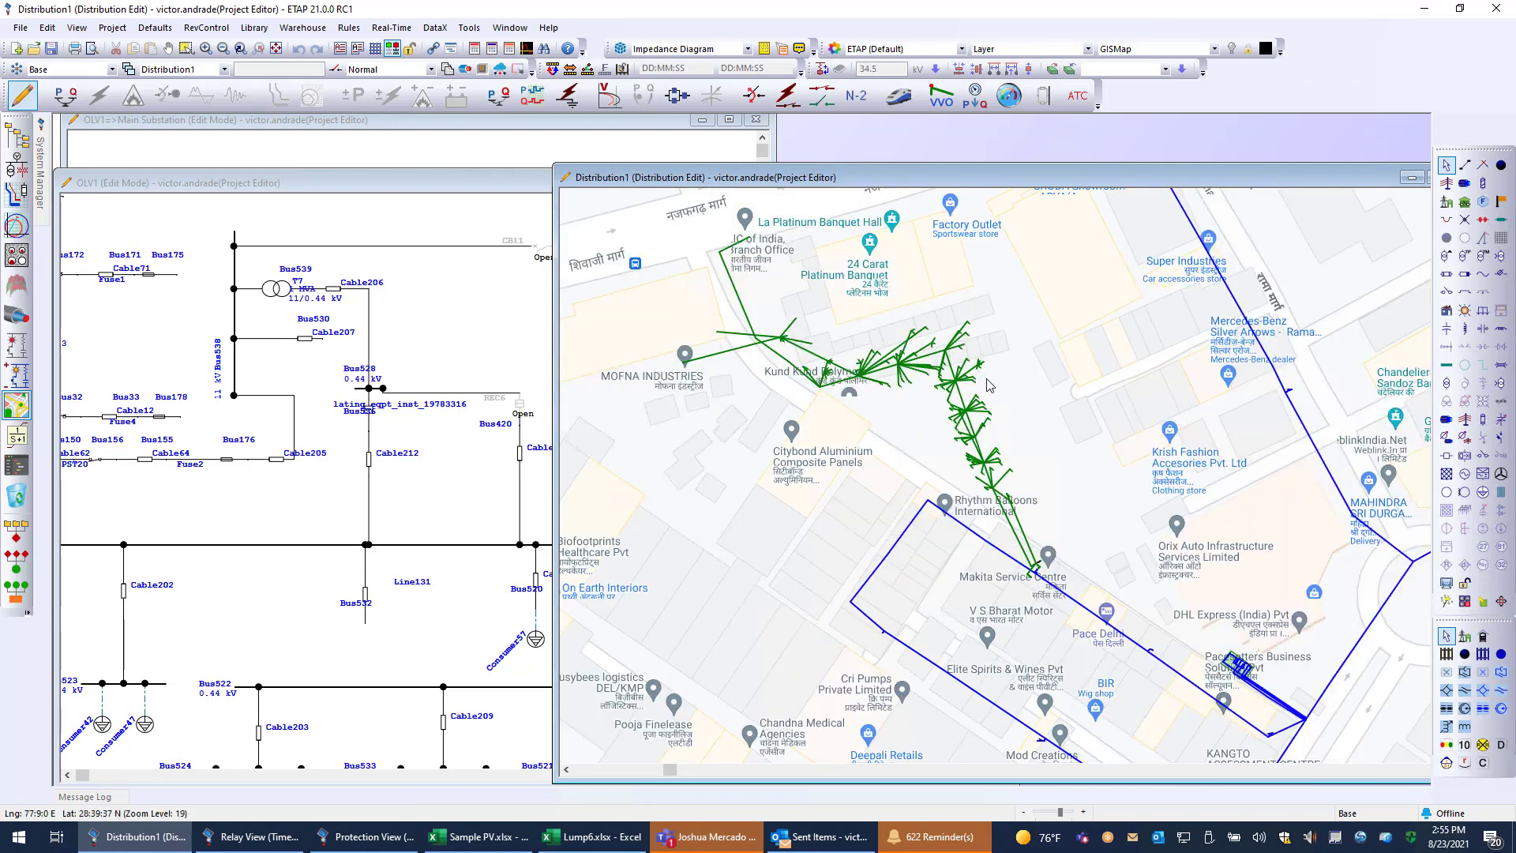
drag(1129, 421, 990, 403)
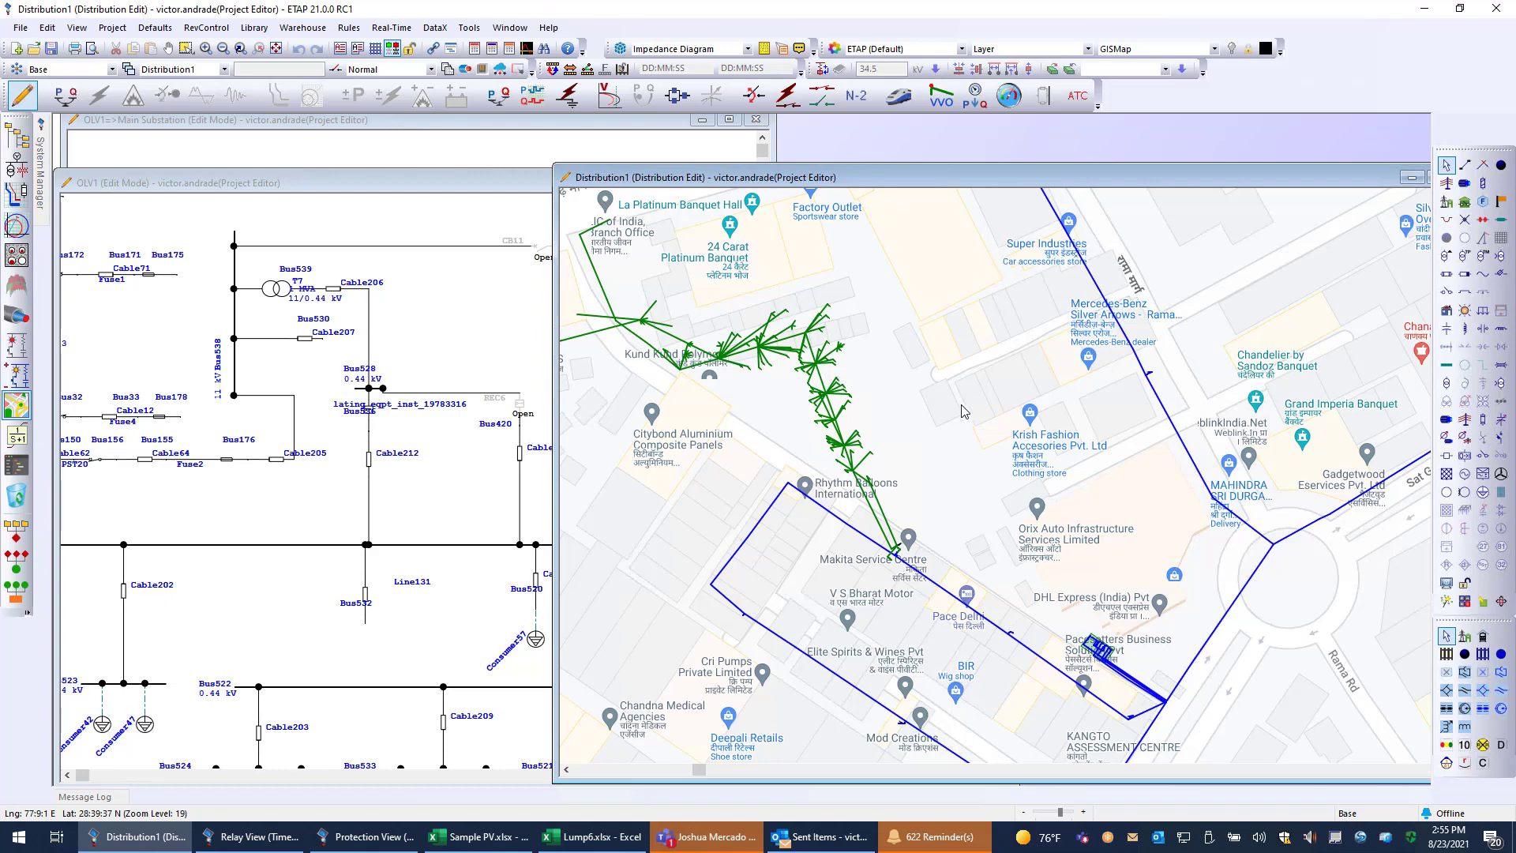
scroll(1061, 430, down, 2)
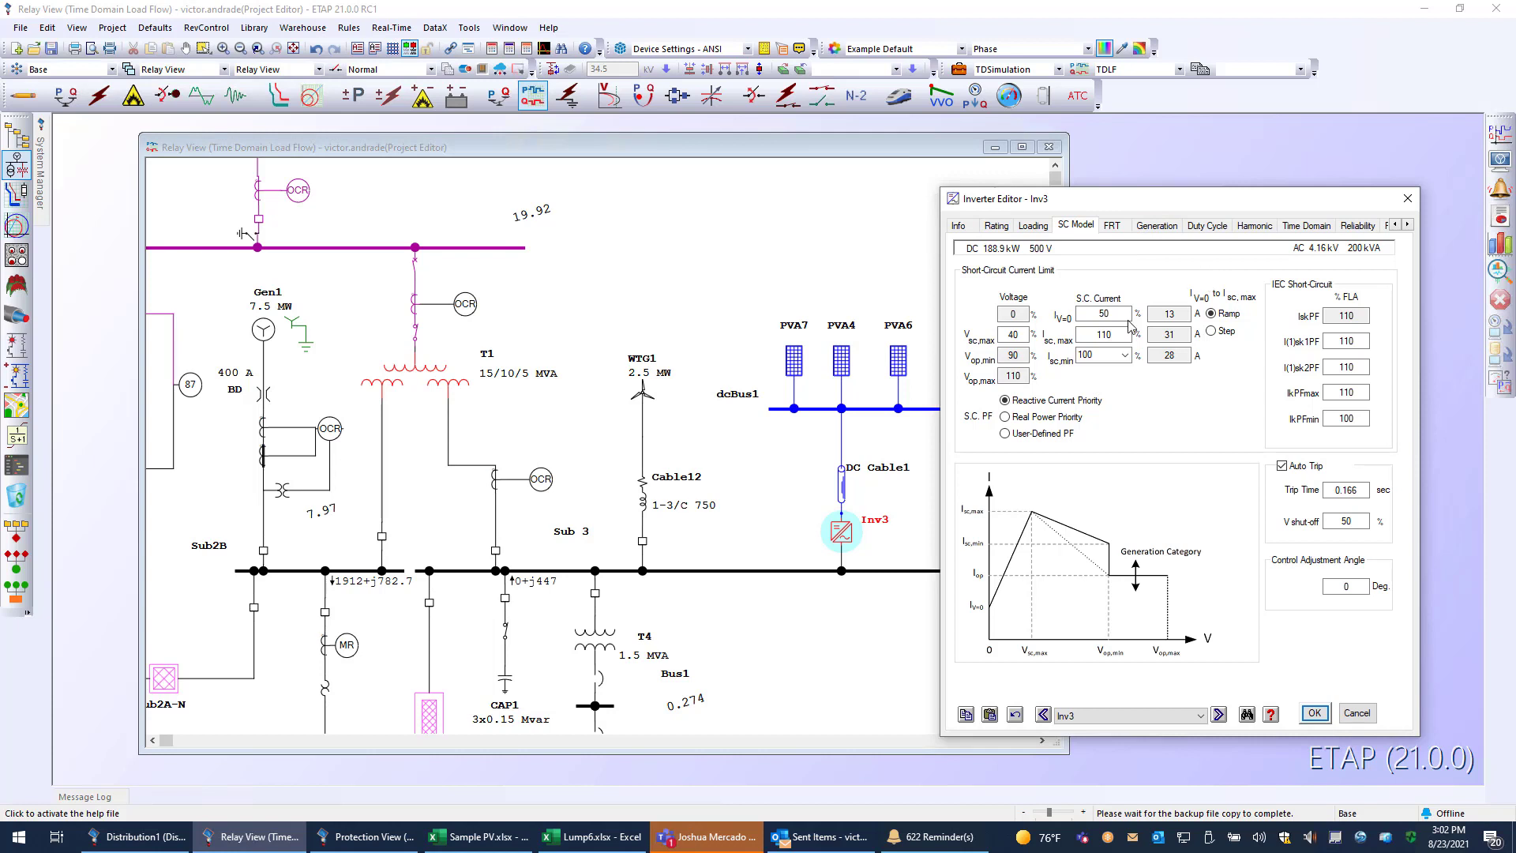
Show the available AC operation modes in inverter Inv3's general information.
click(959, 226)
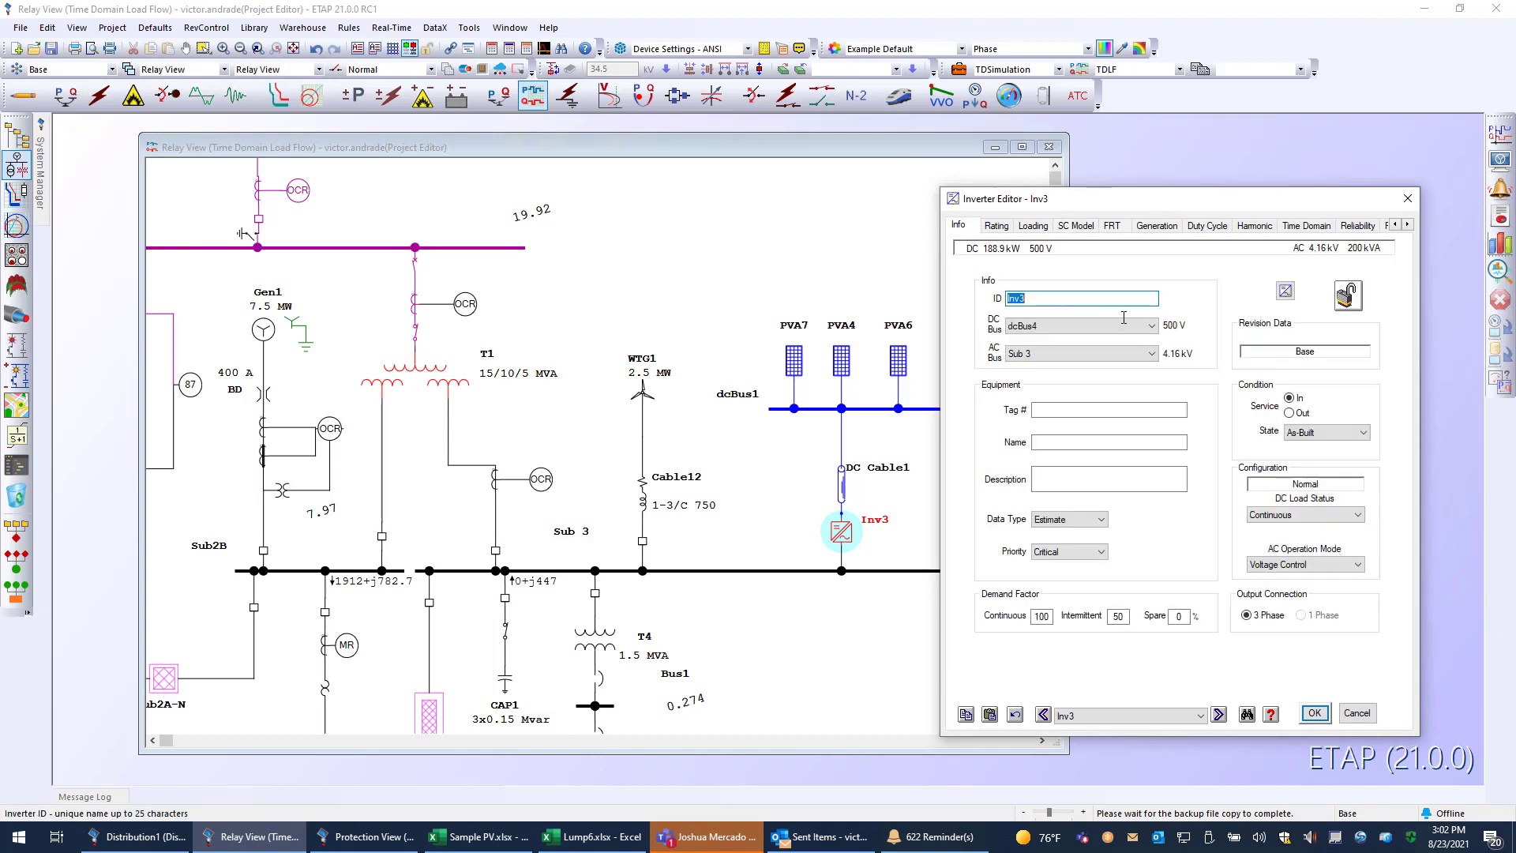
click(1281, 563)
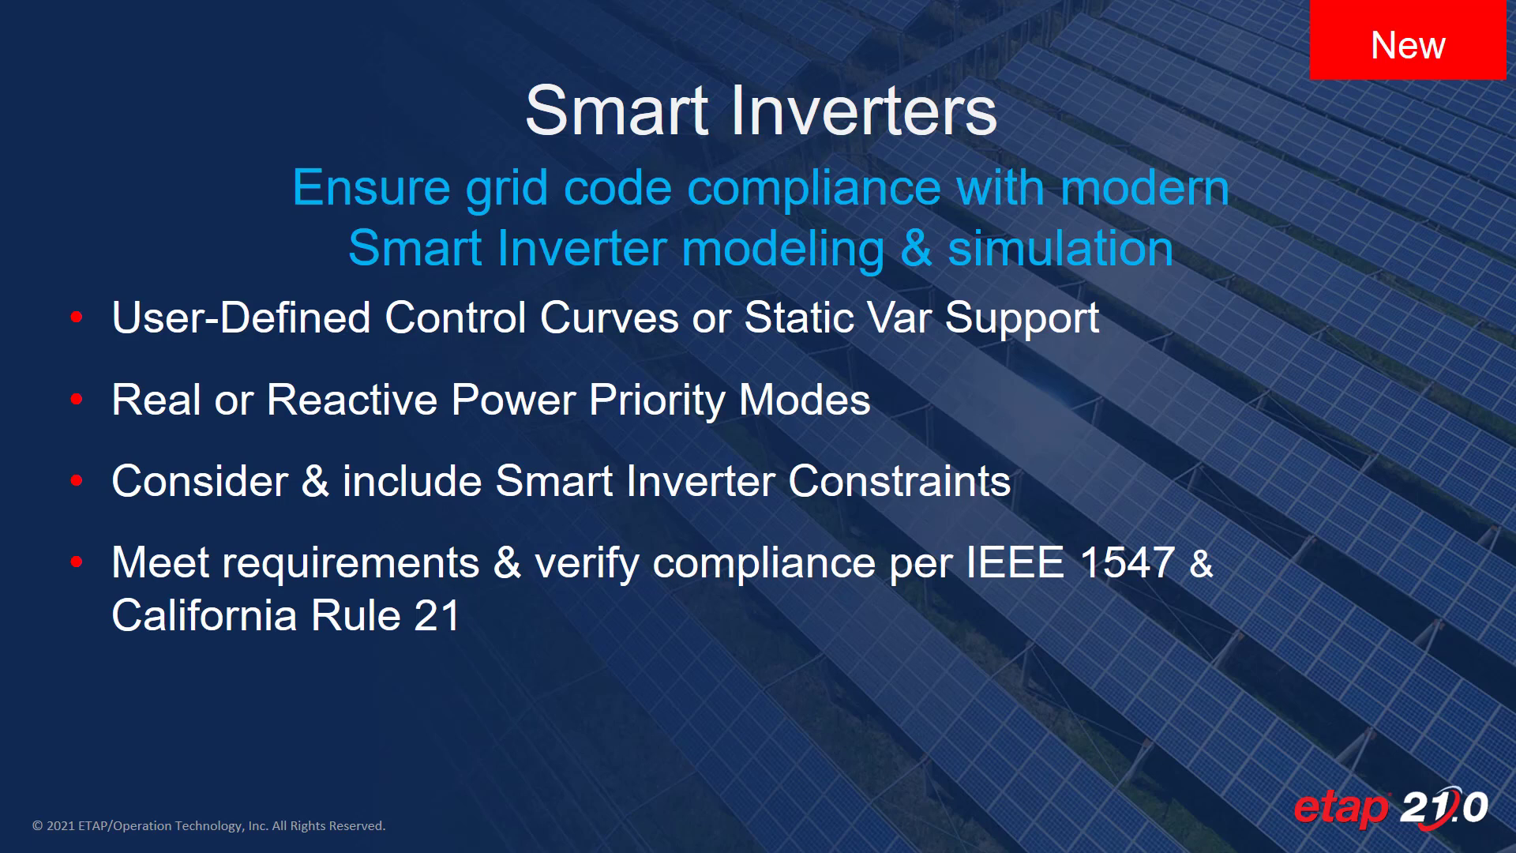
key(Right)
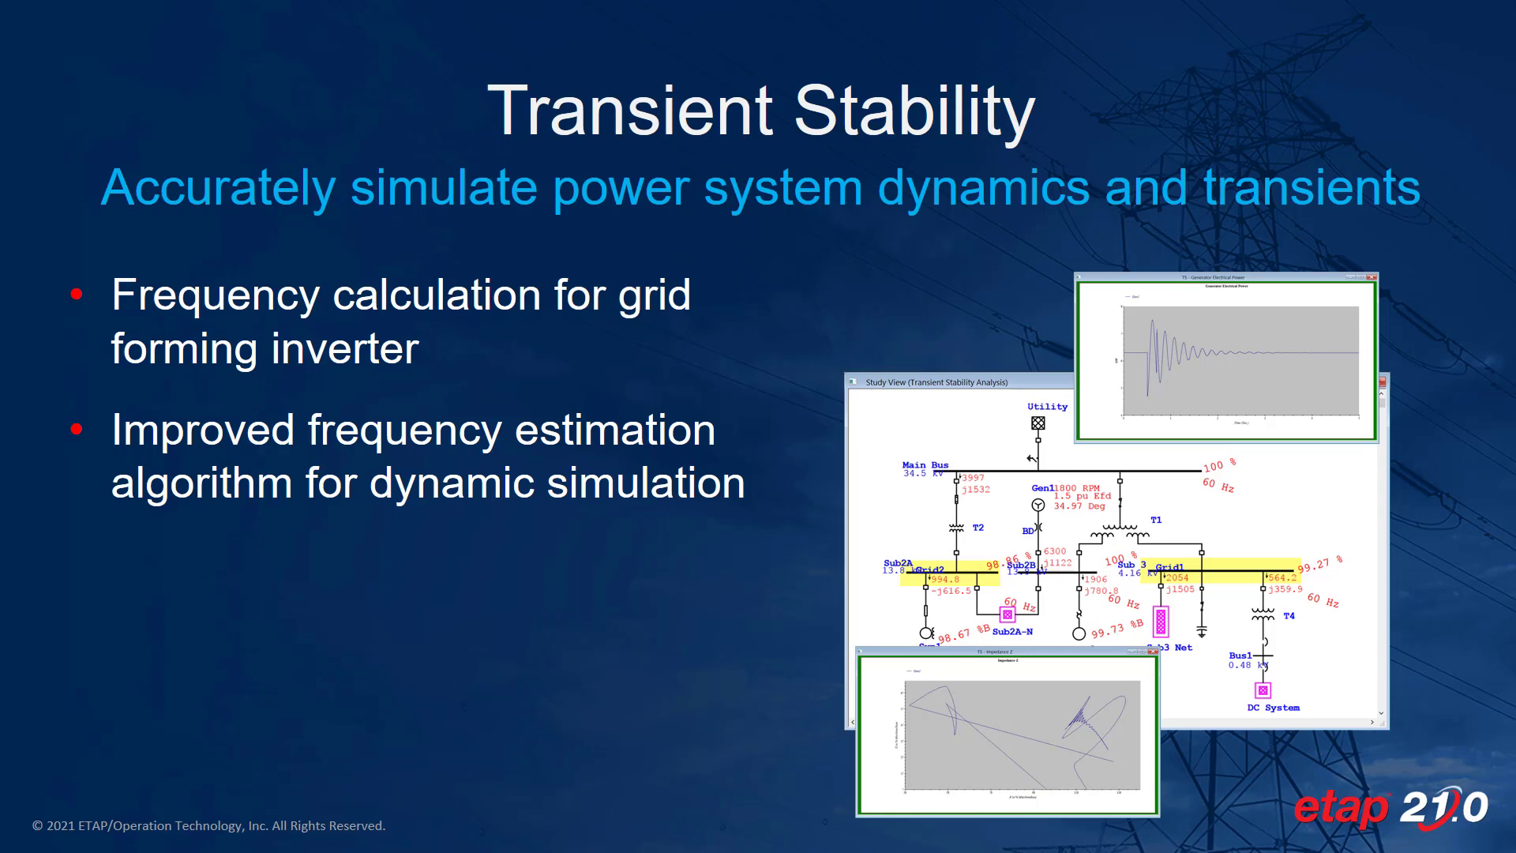
click(1332, 530)
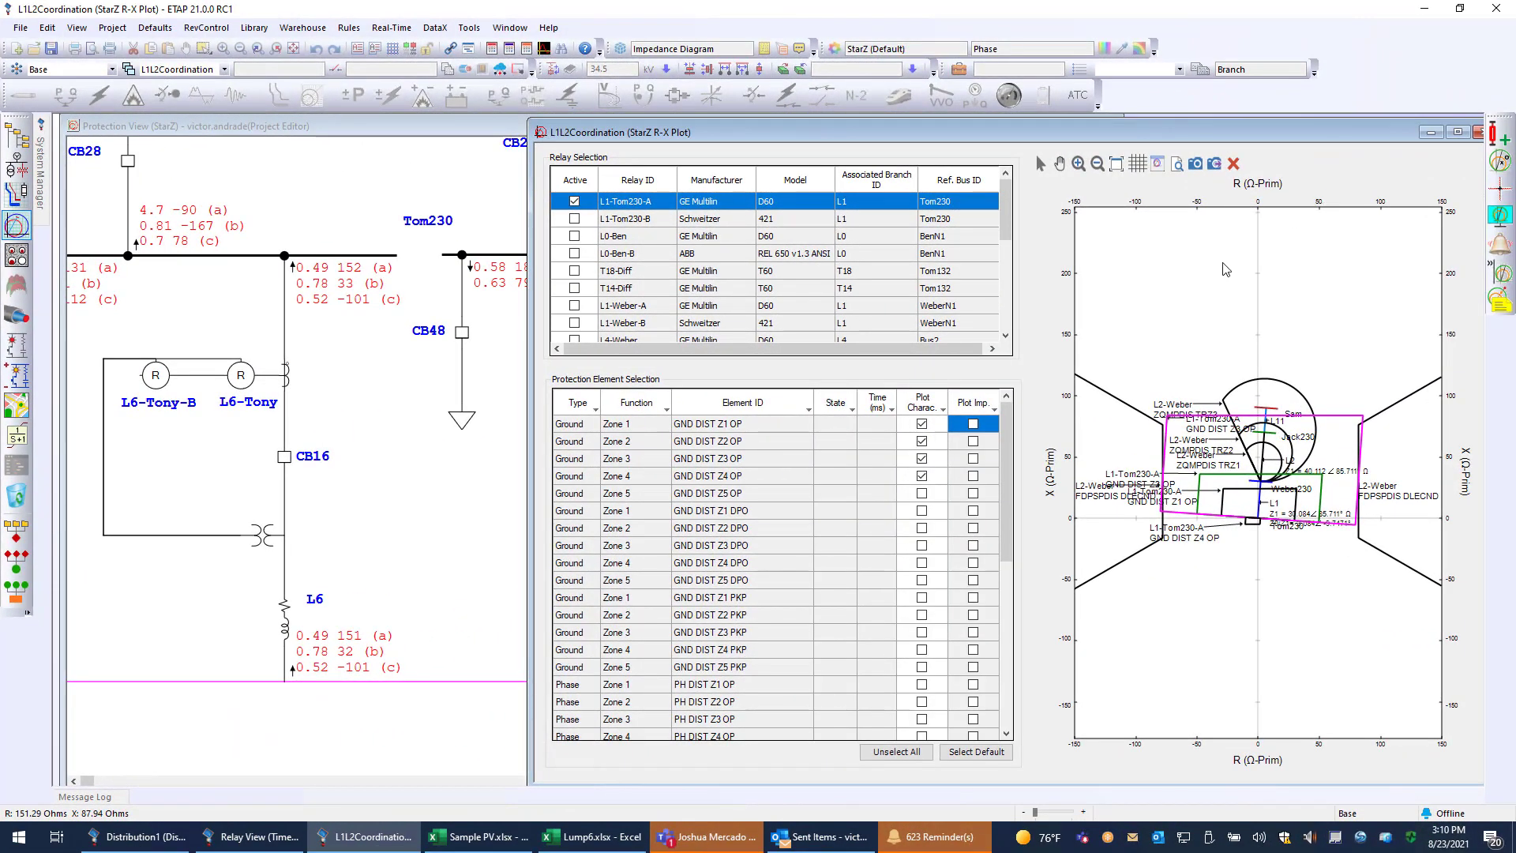
Deactivate relay L1-Tom230-A in the L1L2Coordination R-X plot and activate it again.
click(574, 203)
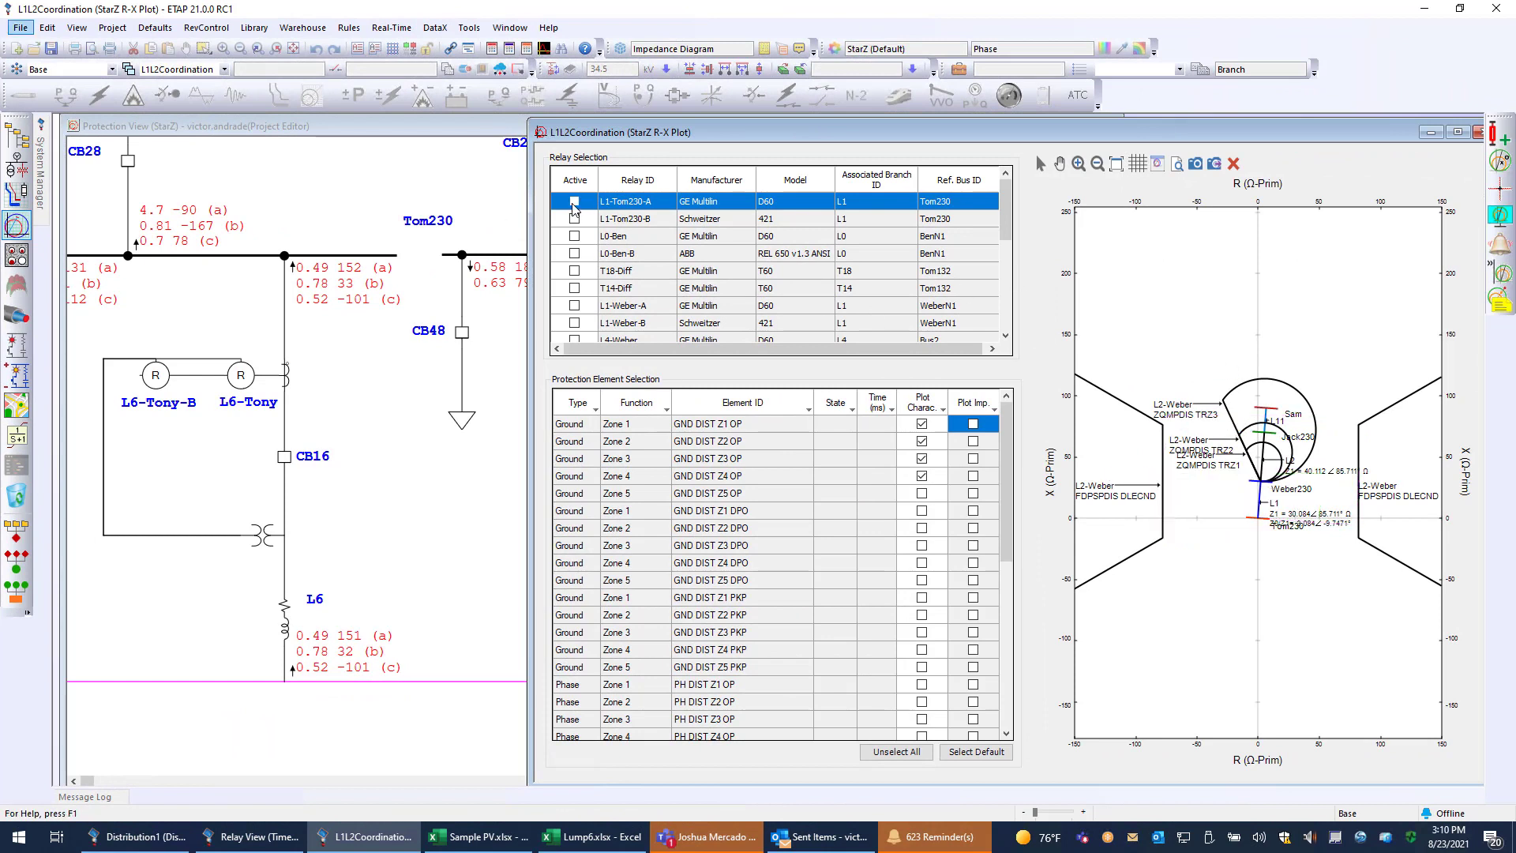
click(574, 203)
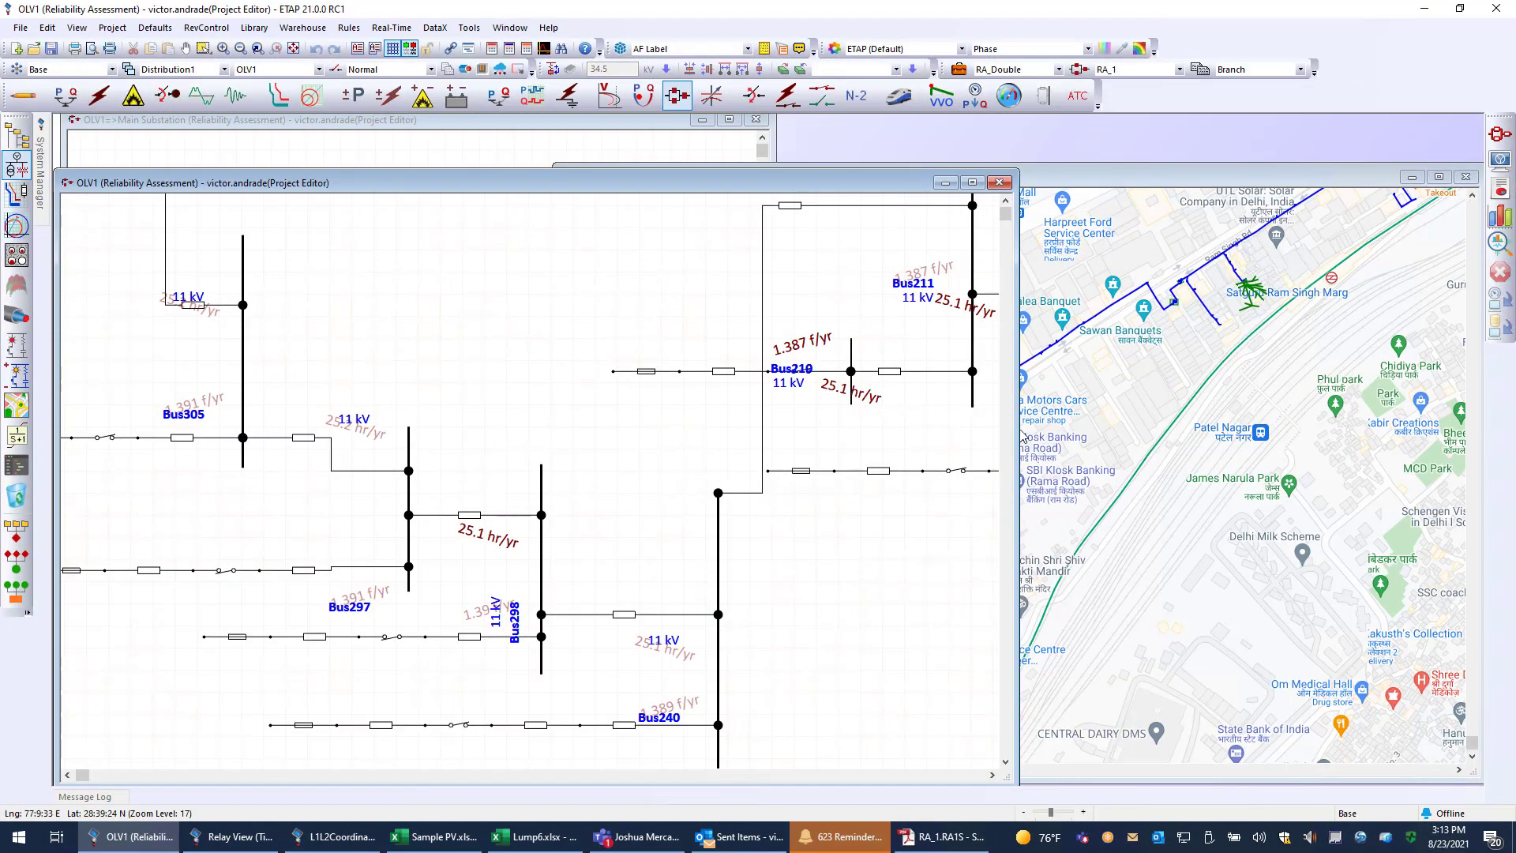
Run the reliability assessment on the OLV1 network and bring up the RA_1 output report for reading.
click(1499, 135)
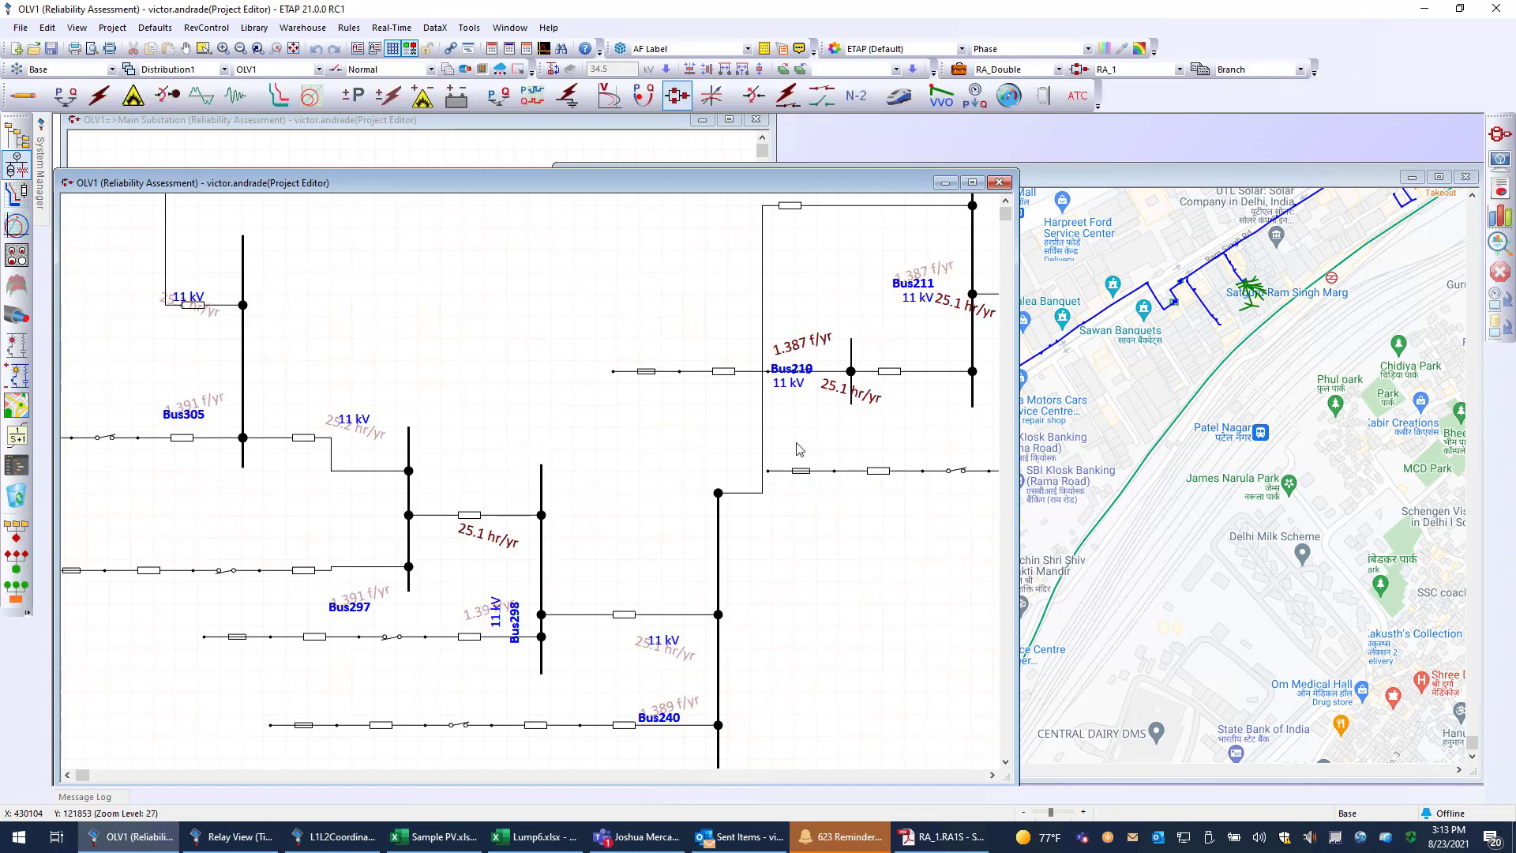
click(926, 839)
scroll(756, 600, down, 2)
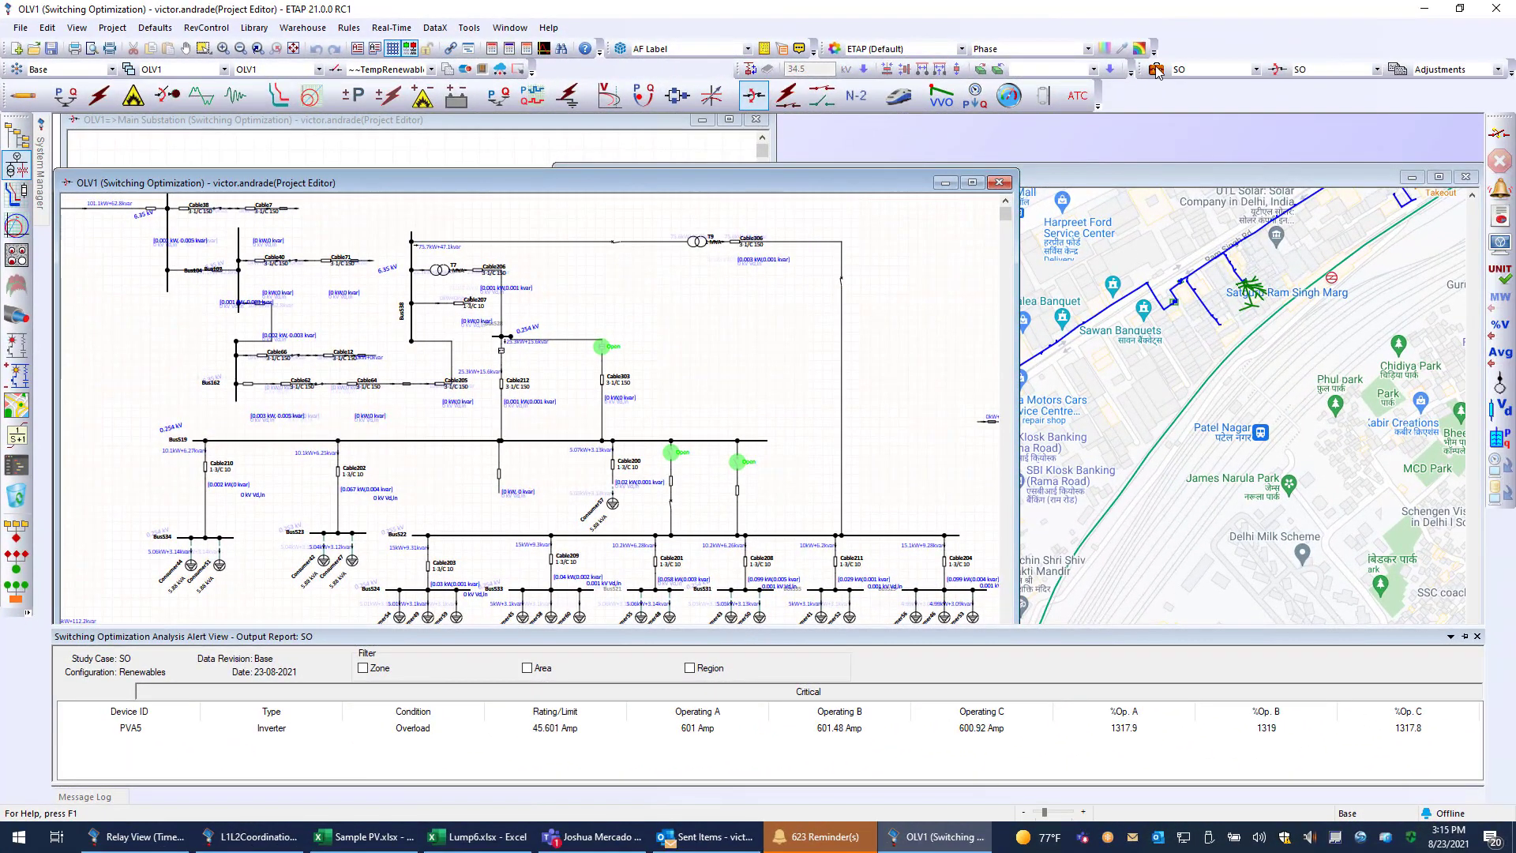
Review the objective selection of the SO switching optimization study case and close it without changes.
click(1157, 69)
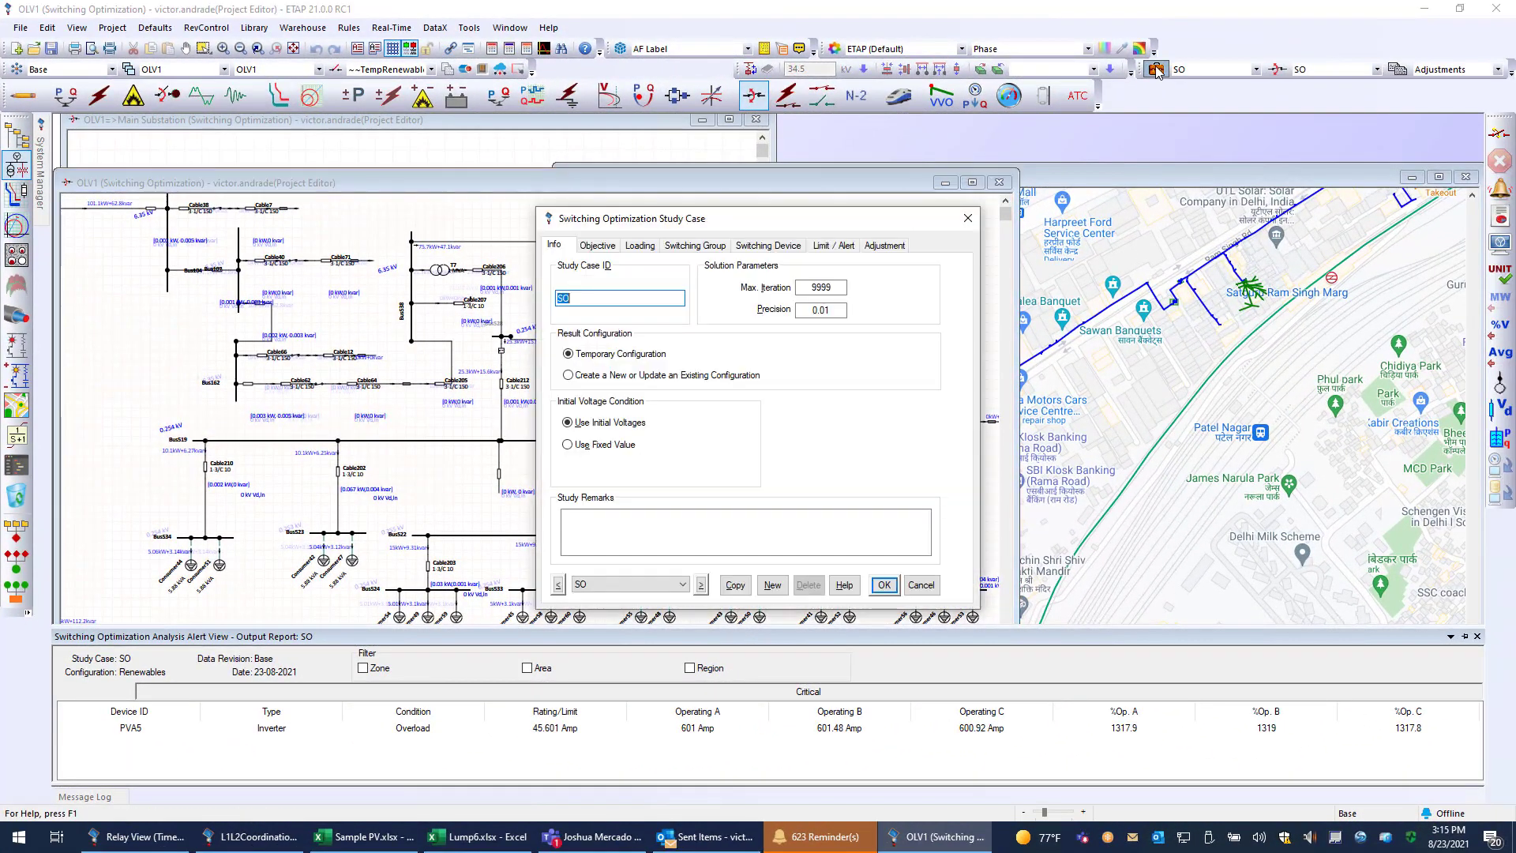
click(585, 247)
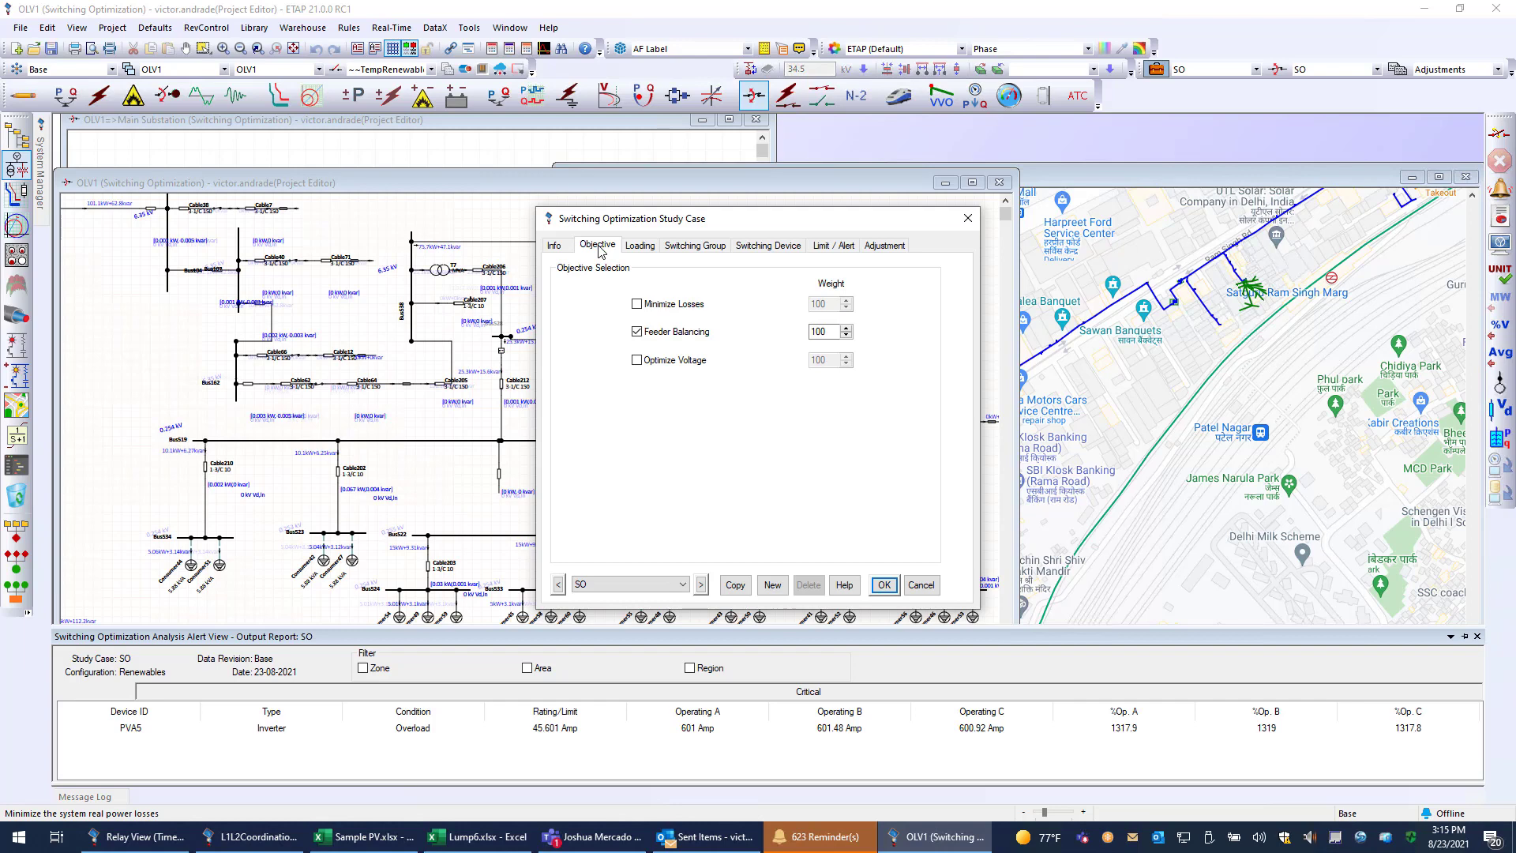
click(557, 247)
click(969, 218)
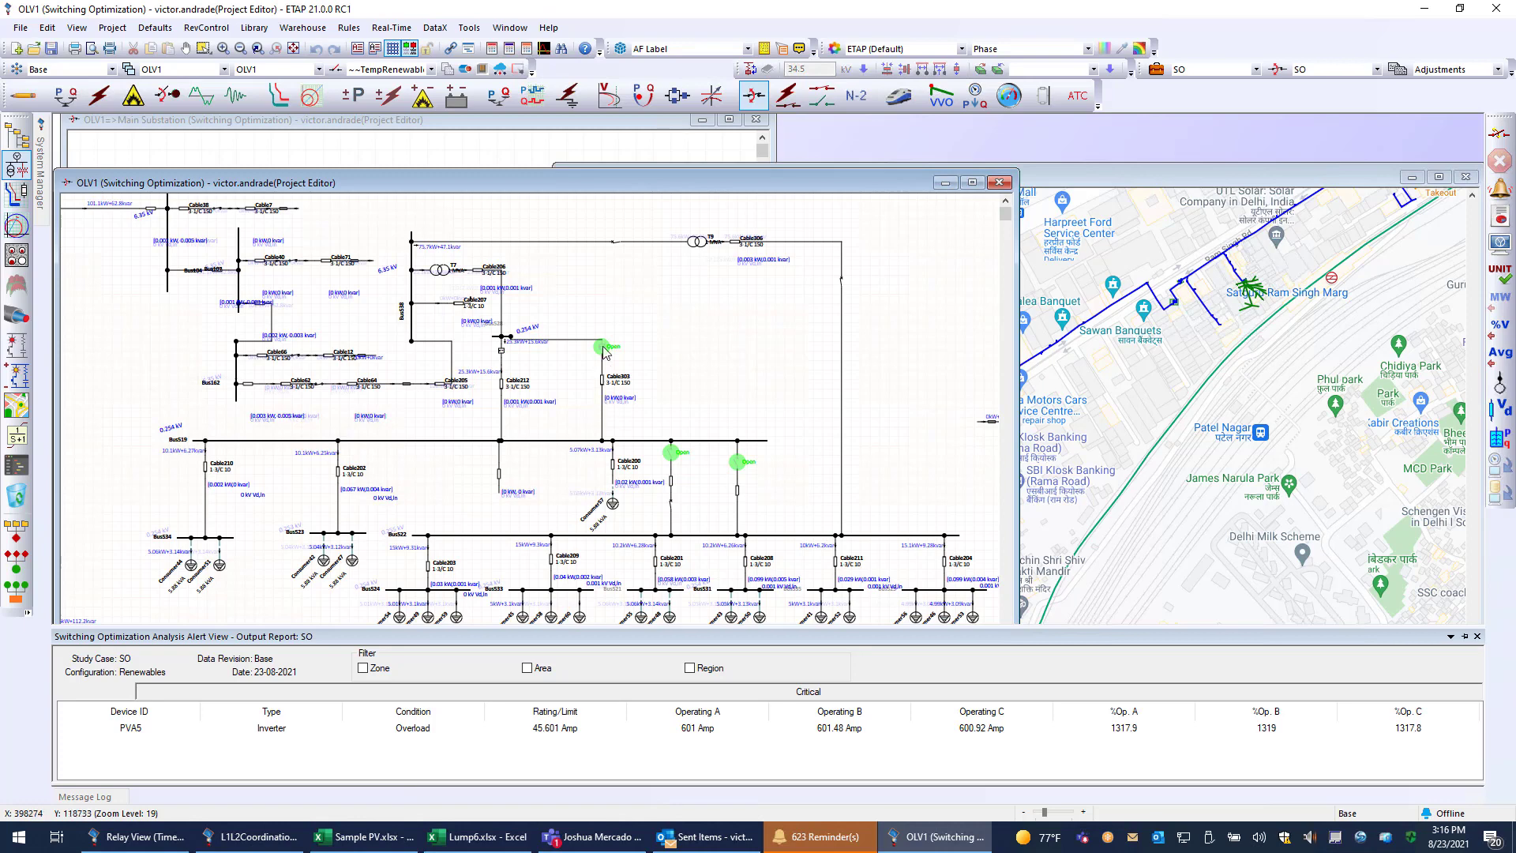
Examine the switching devices highlighted in green on the OLV1 switching optimization diagram near Cable303 and Cable200.
mouse_move(605, 353)
scroll(612, 368, up, 3)
scroll(612, 368, up, 2)
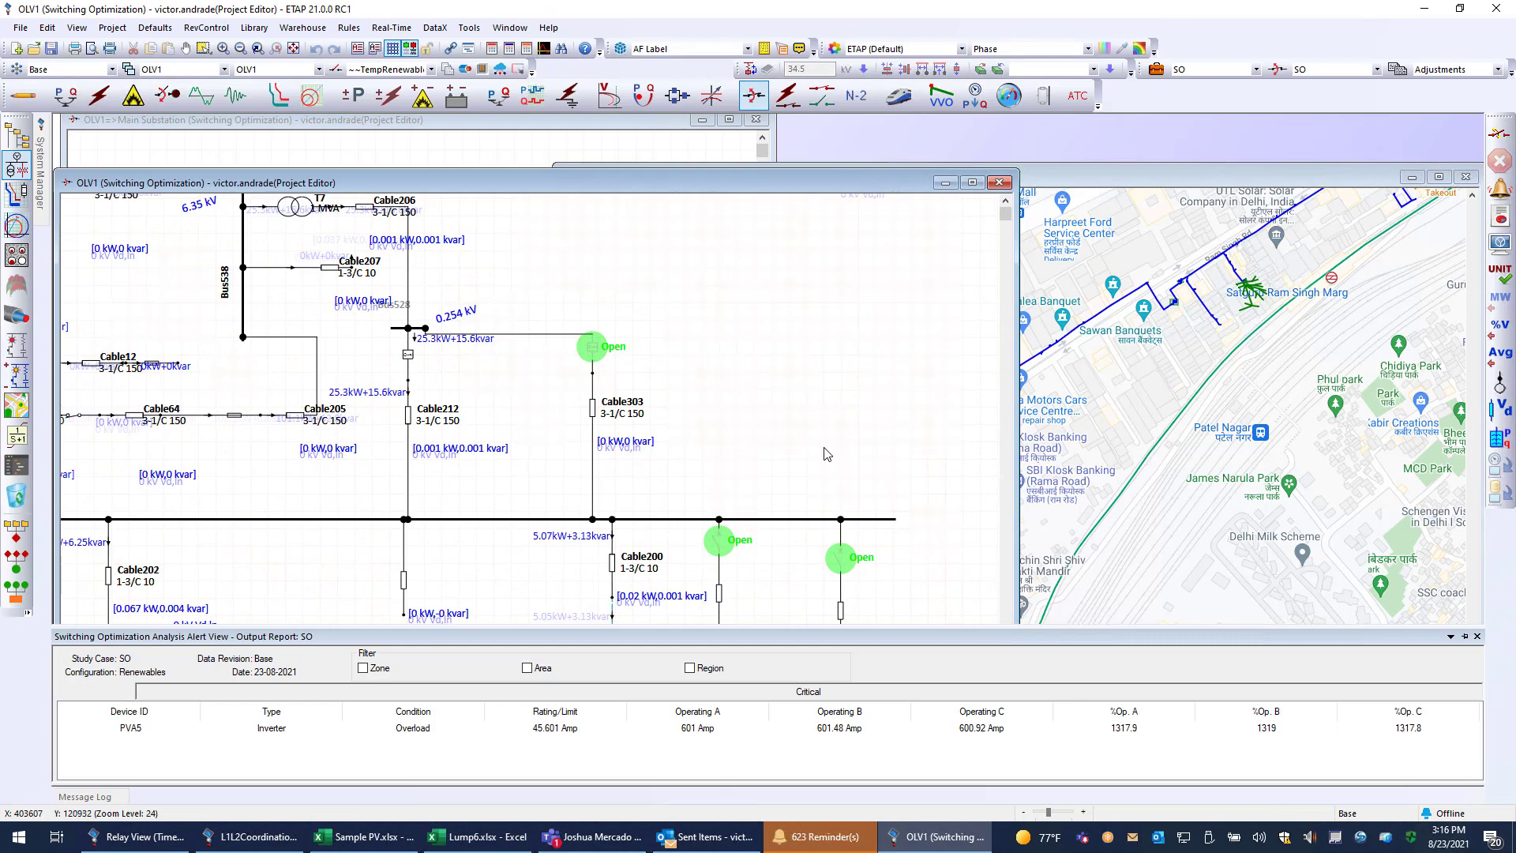
scroll(814, 453, down, 2)
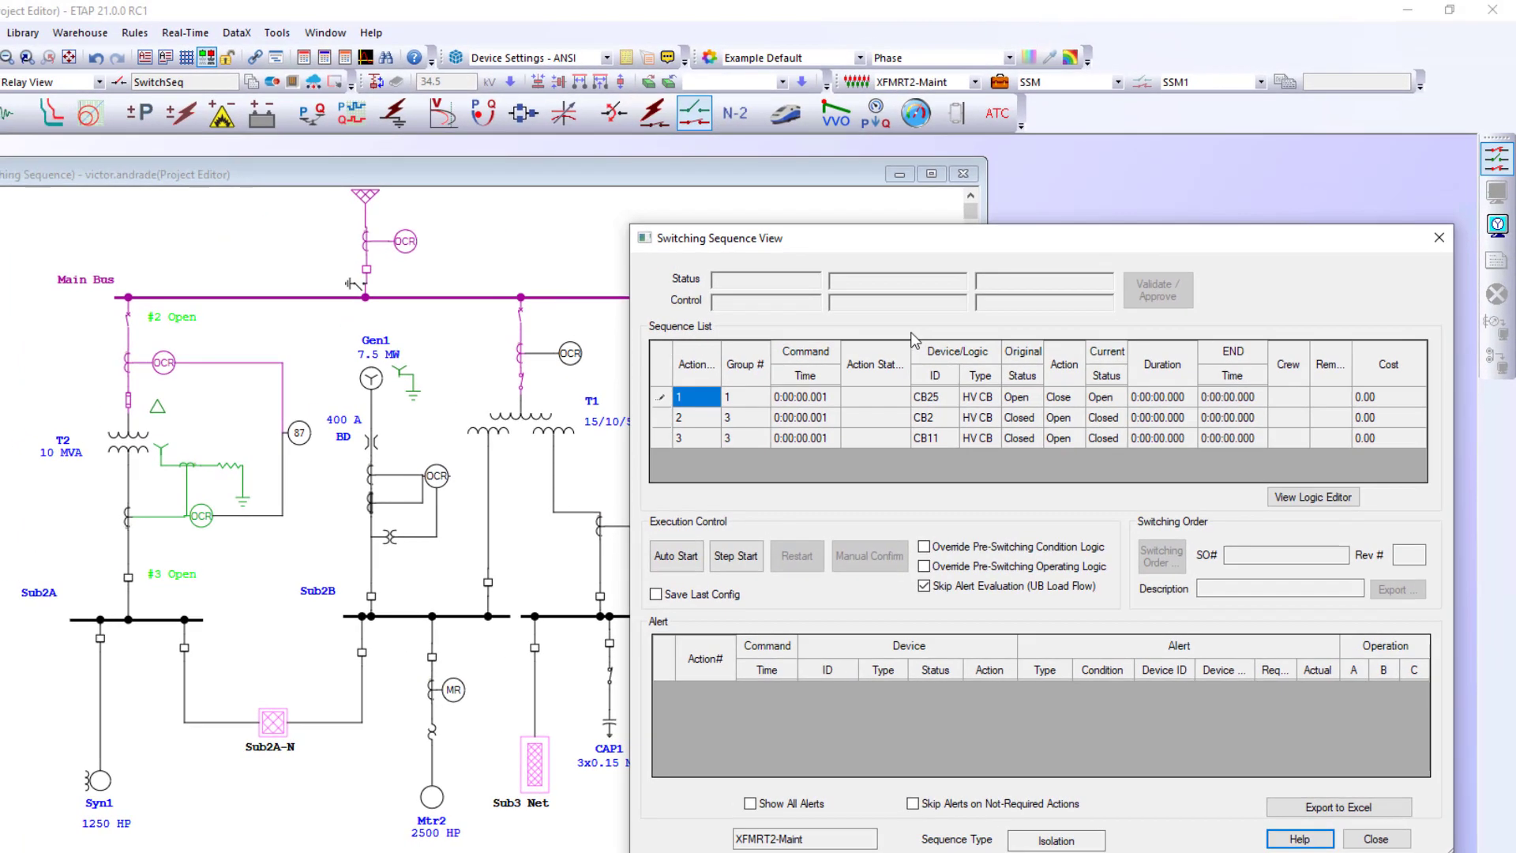
Execute the XFMRT2-Maint switching sequence step by step, closing CB25 and opening CB2 and CB11.
click(751, 558)
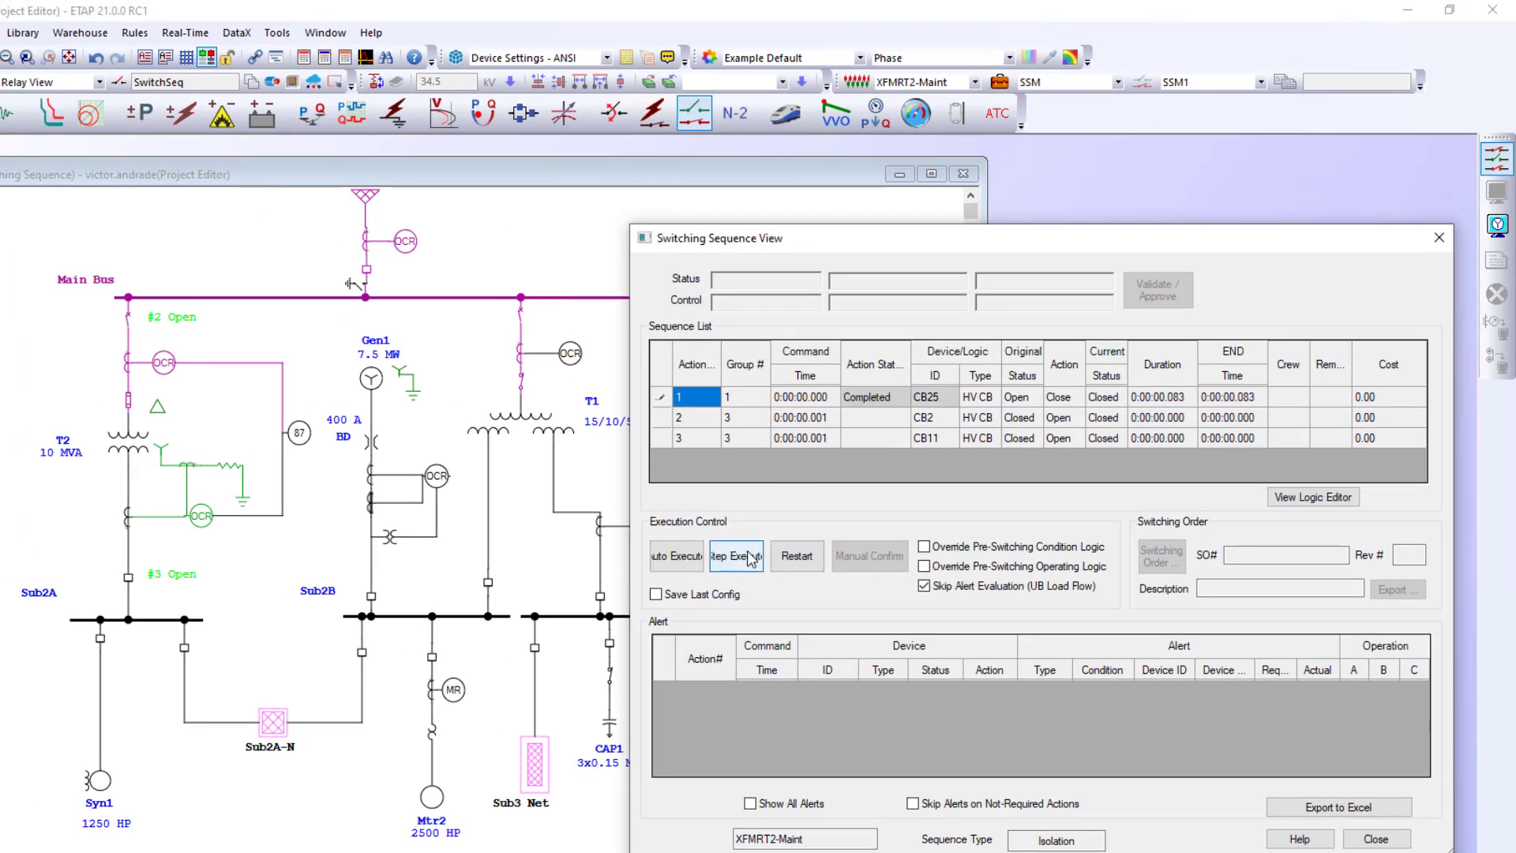
click(750, 558)
click(750, 557)
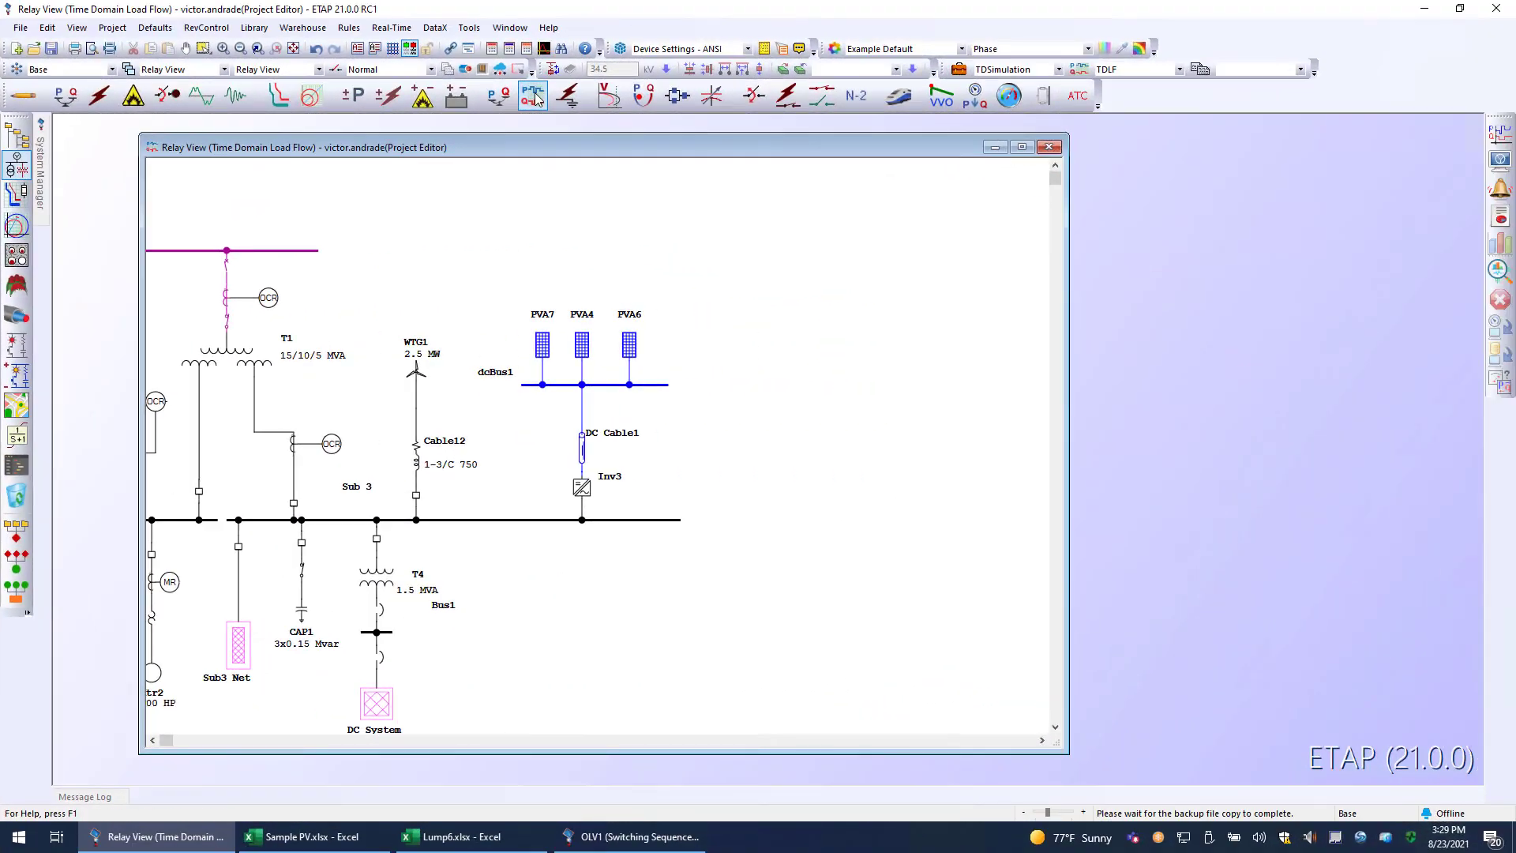
click(568, 95)
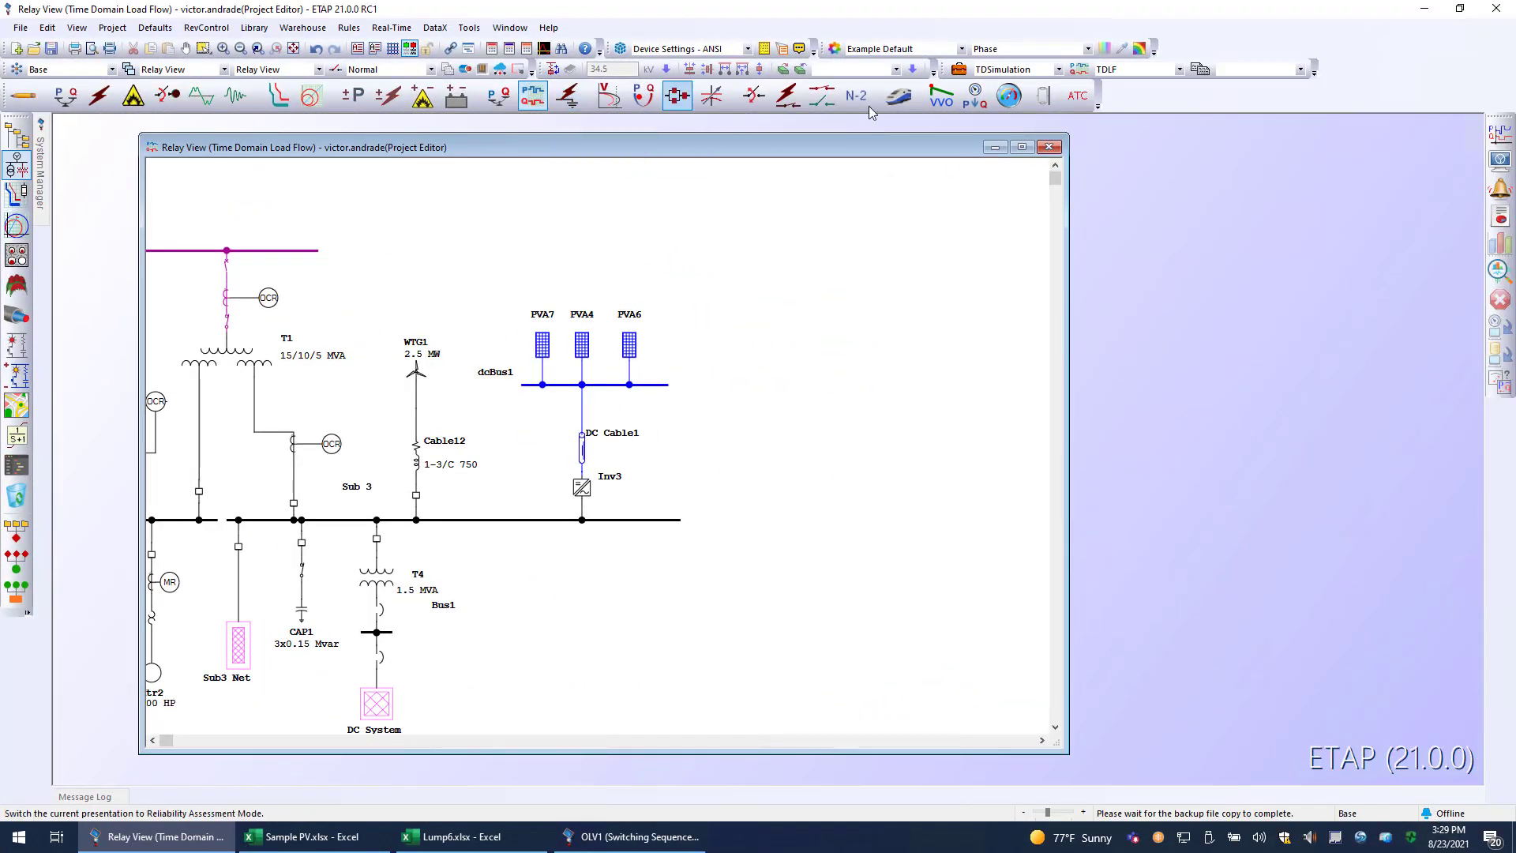
Review the Info settings of the TDSimulation study case, including the Quasi-Dynamic Model option, and close it without changes.
click(959, 69)
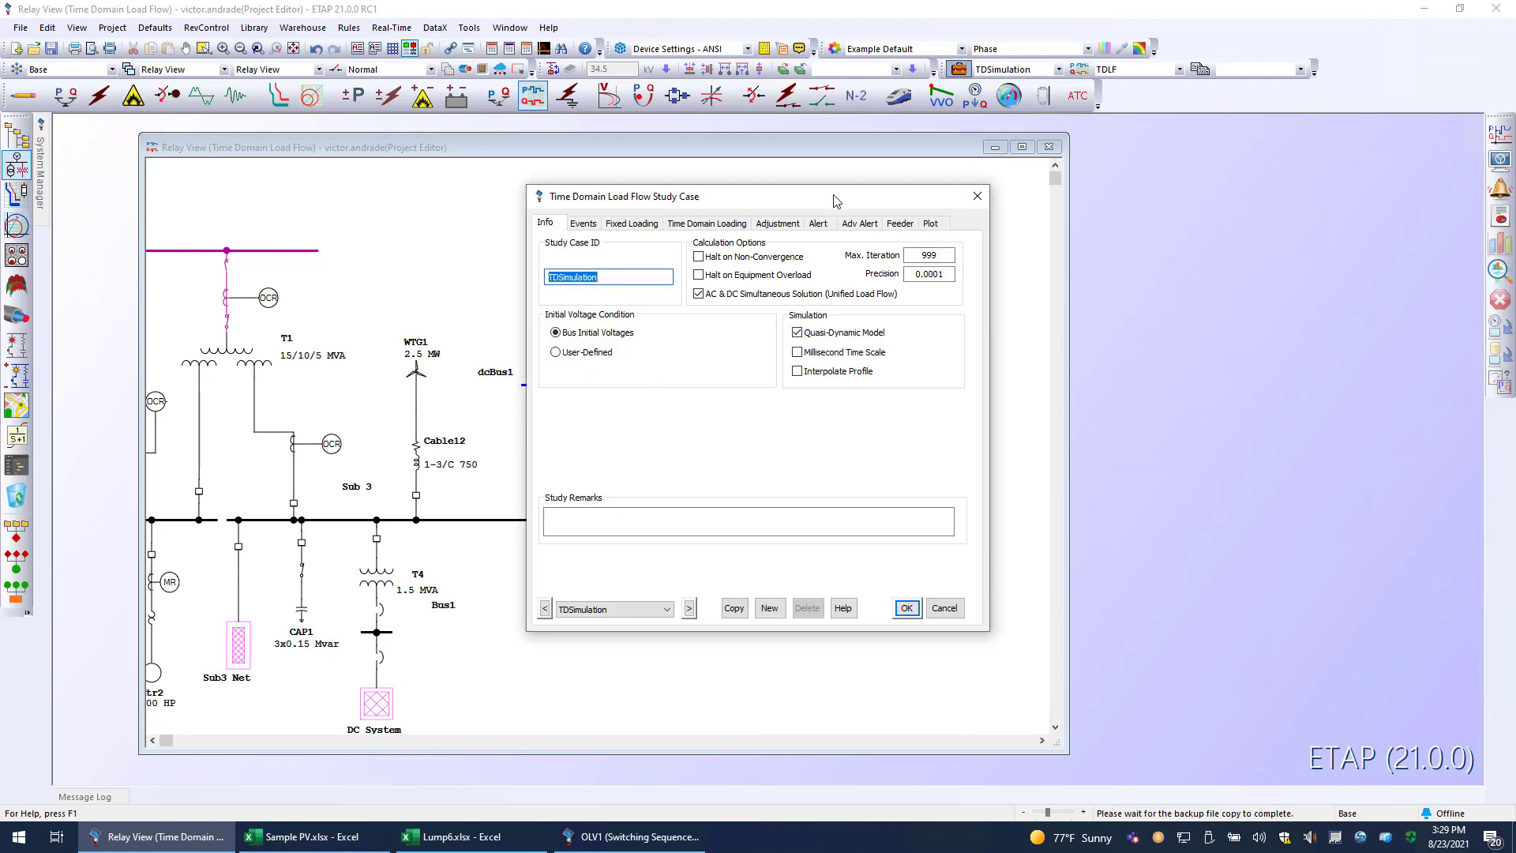
drag(837, 202, 1083, 241)
click(1046, 374)
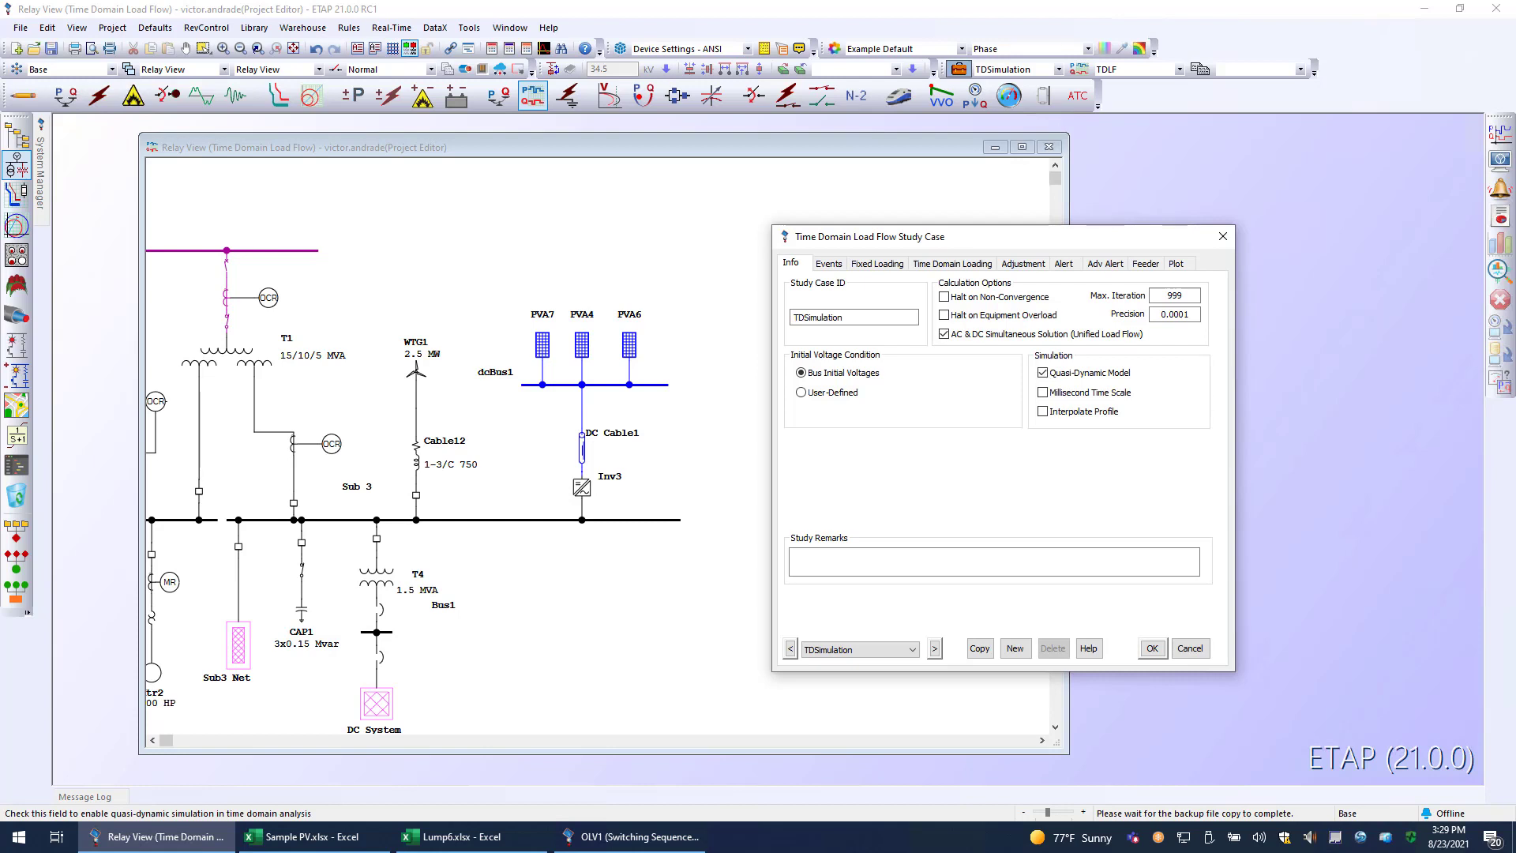
click(1222, 236)
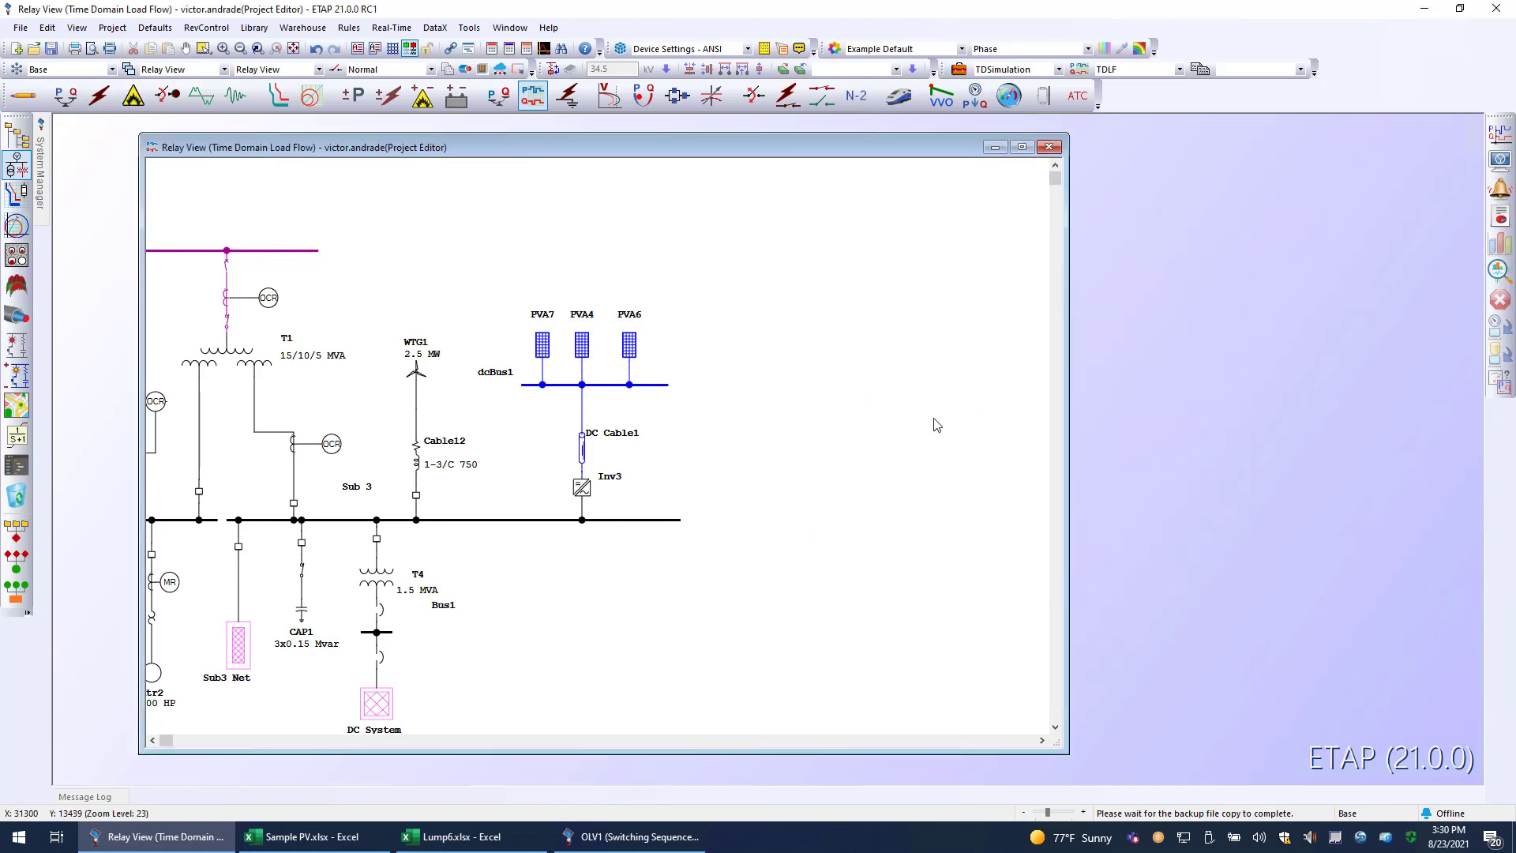
drag(744, 423, 1008, 425)
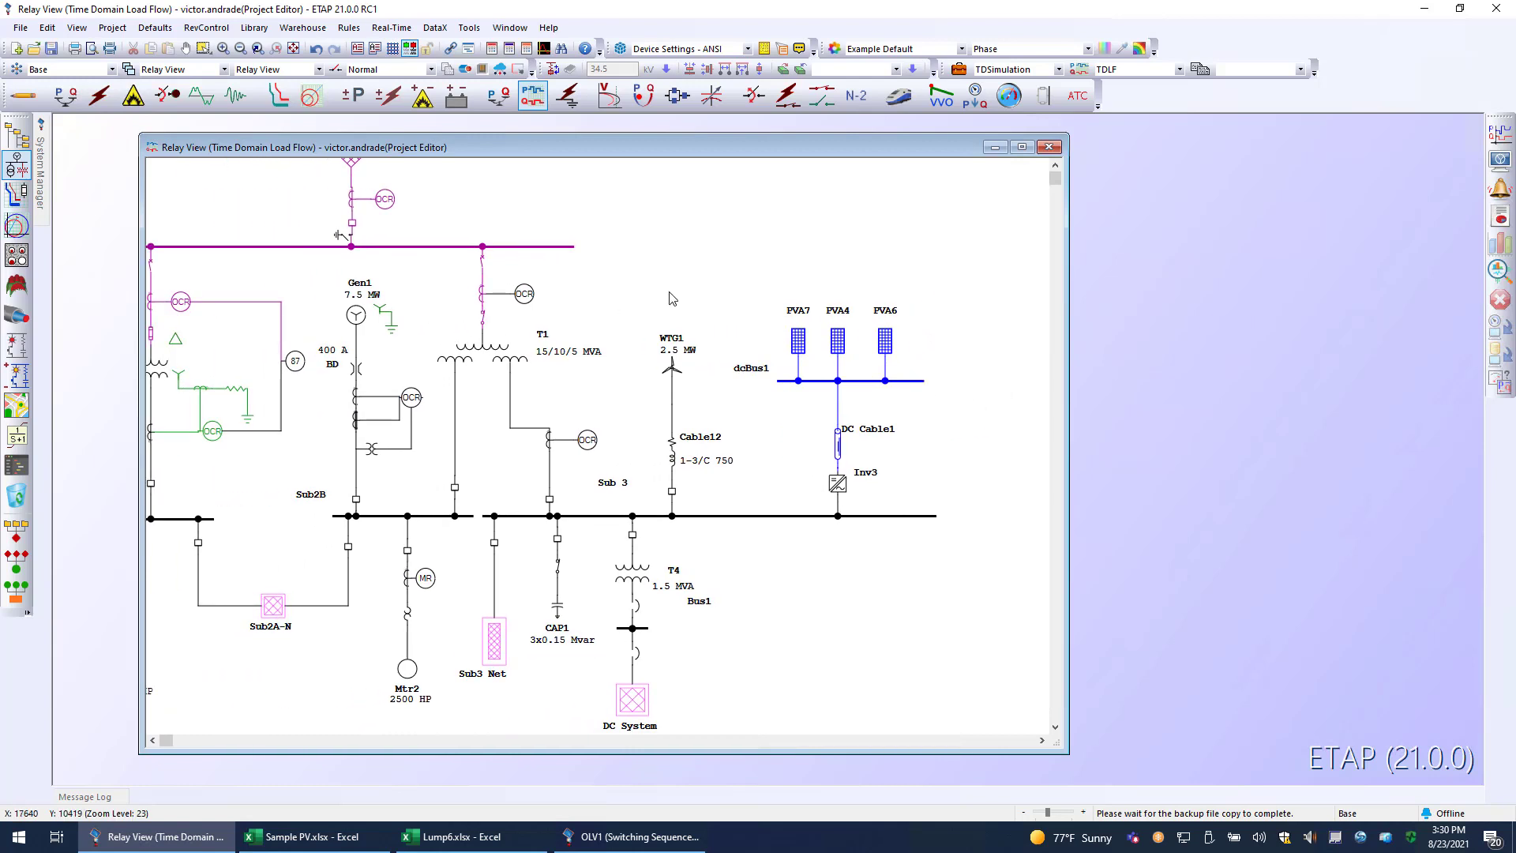
Switch to the Sample PV.xlsx workbook in Excel and examine its Hour and Min columns at full window size.
click(304, 837)
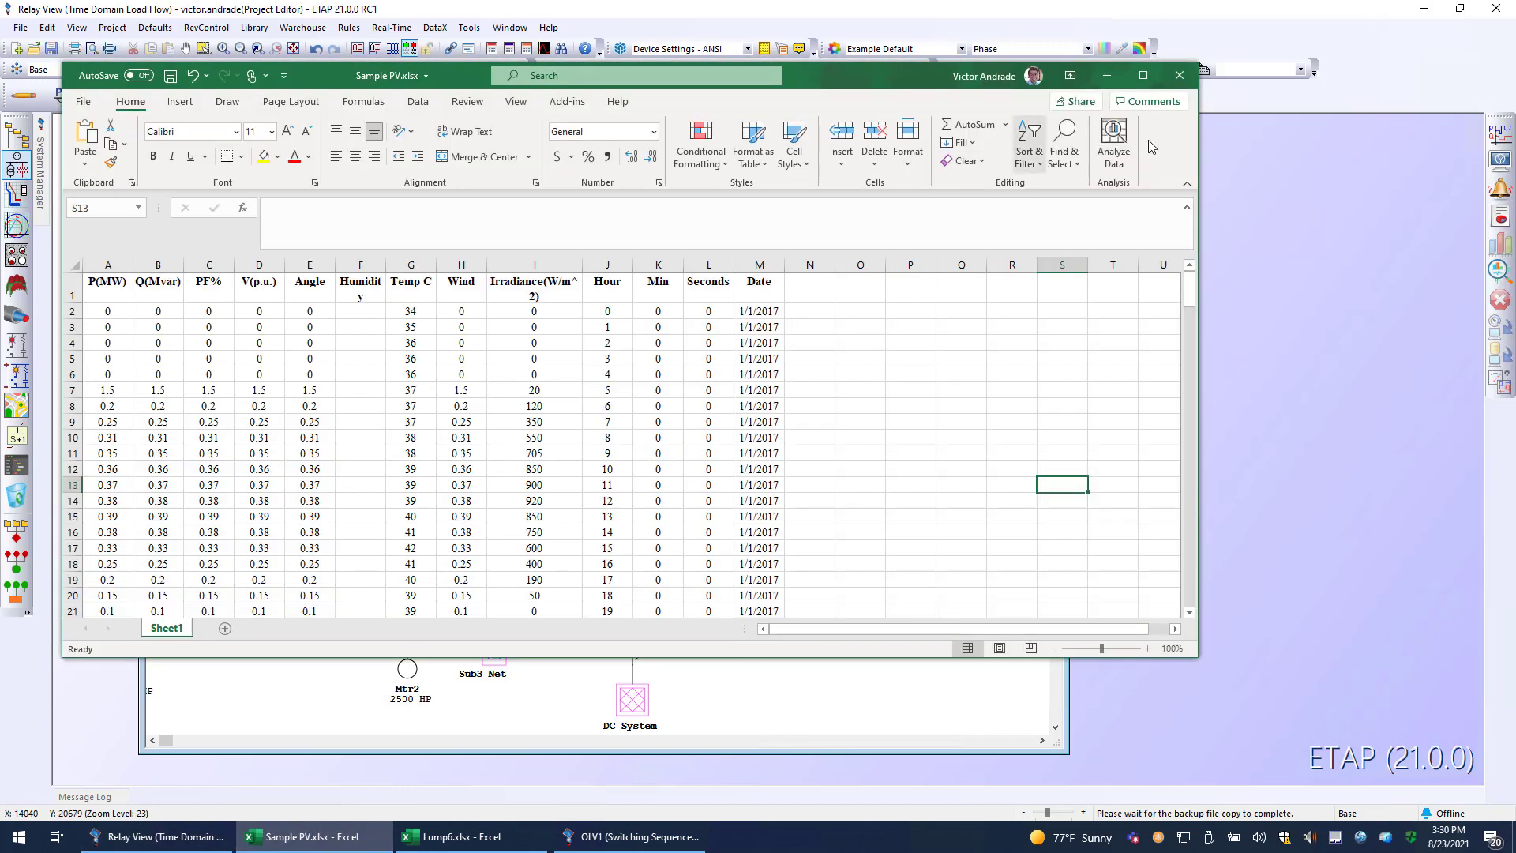
click(1143, 75)
scroll(170, 384, up, 2)
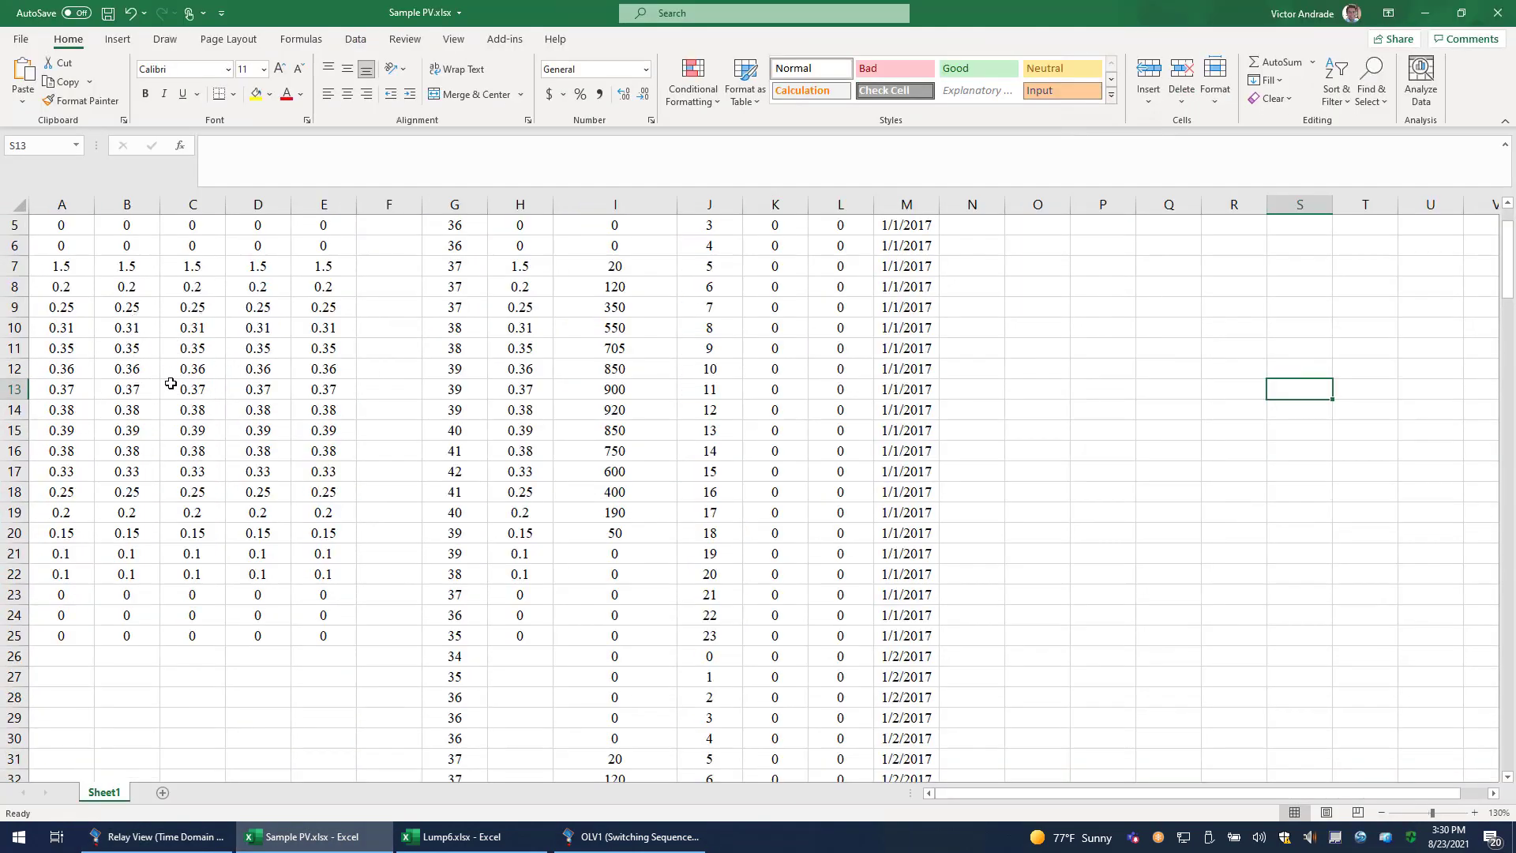
scroll(170, 384, up, 2)
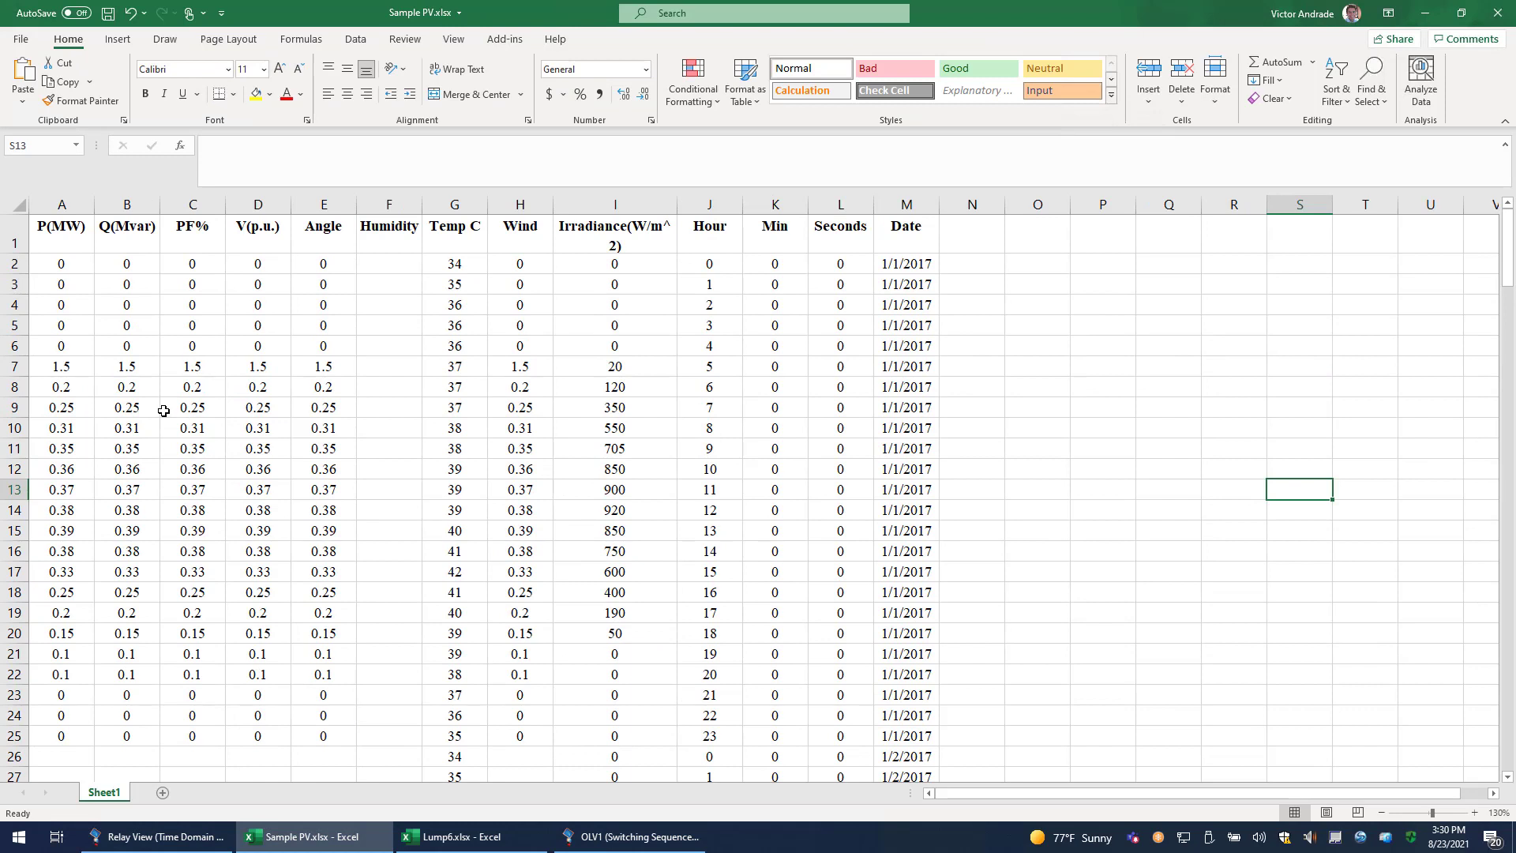
click(719, 198)
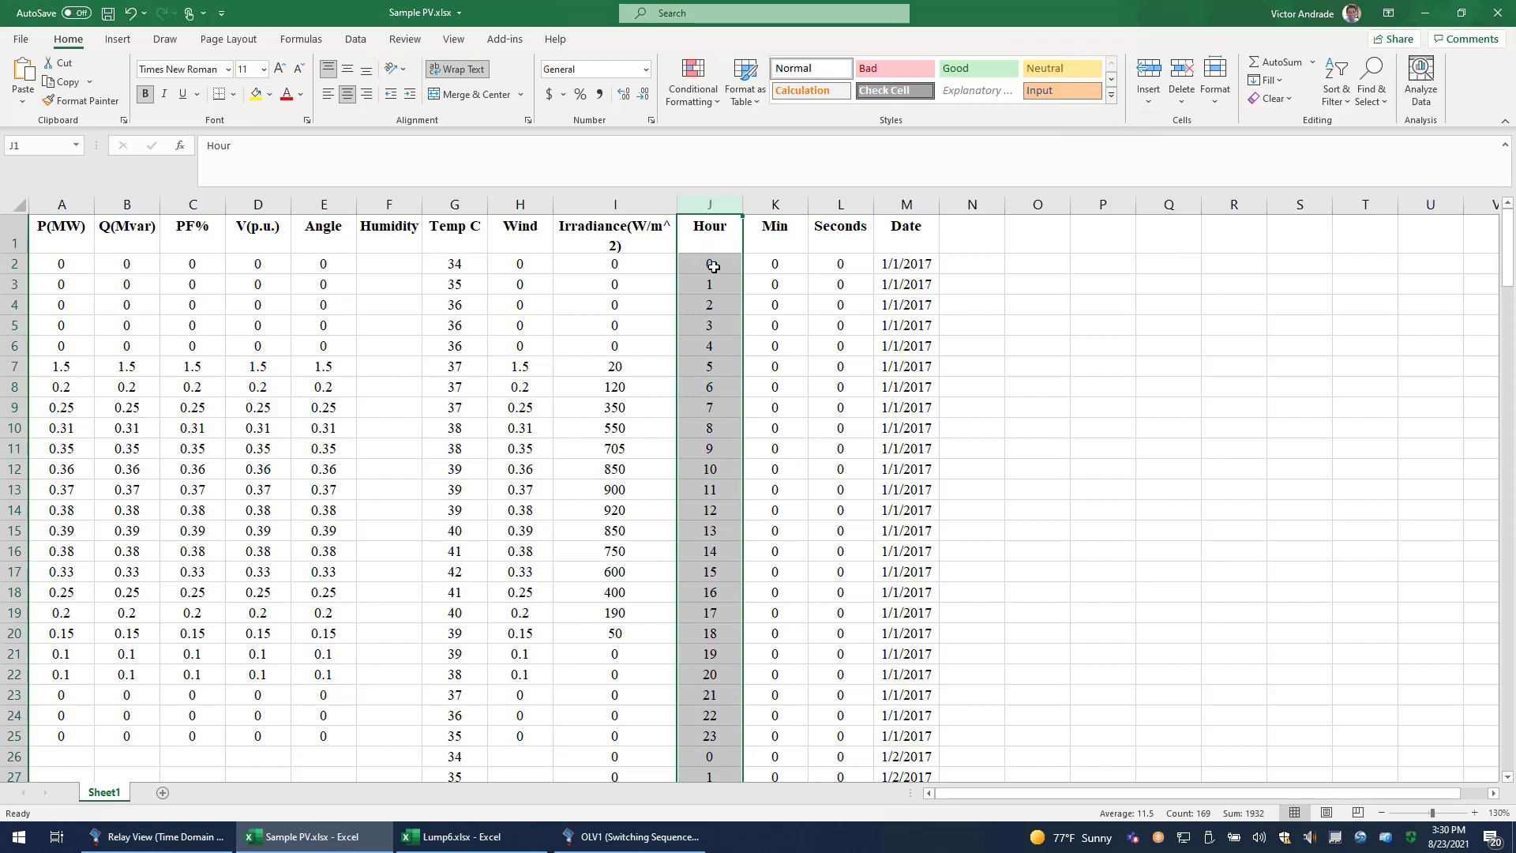
drag(713, 266, 778, 593)
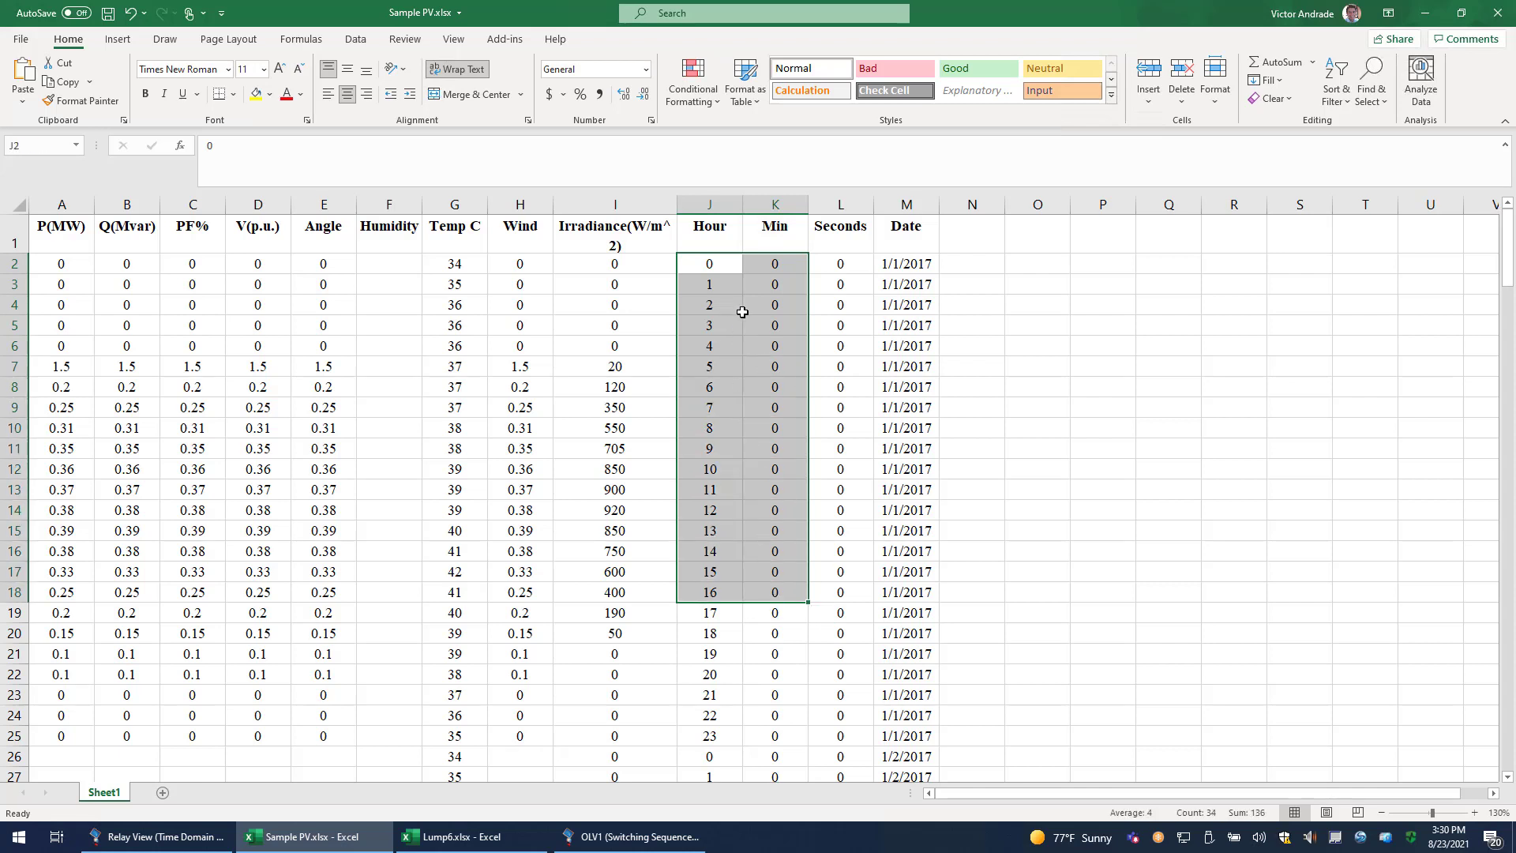
click(725, 292)
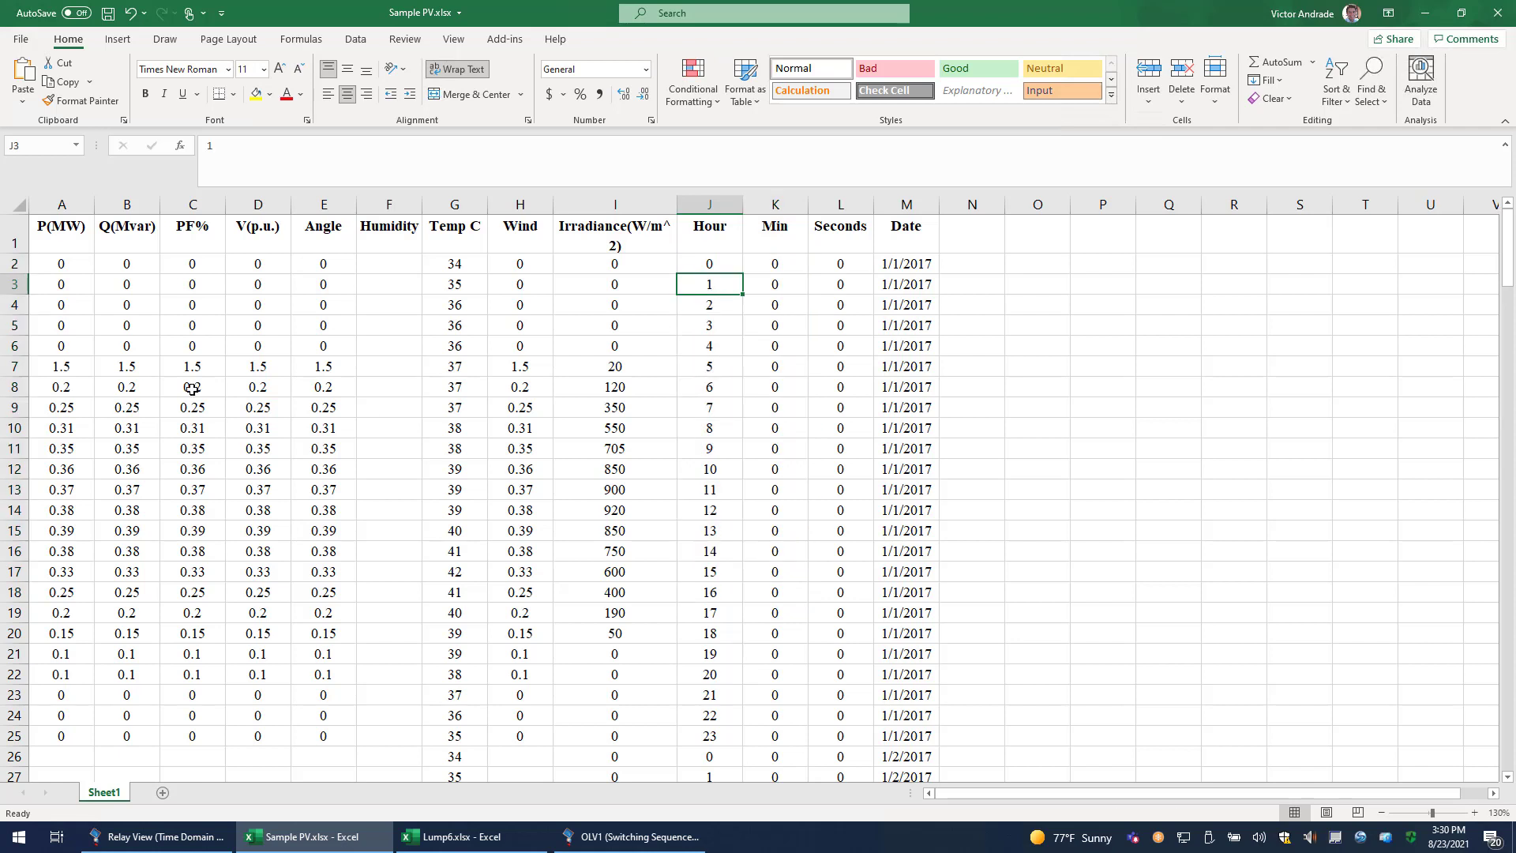
Examine the P(MW) to Humidity columns of the PV profile, including the daytime P(MW) values, and put the workbook away.
drag(58, 259, 362, 339)
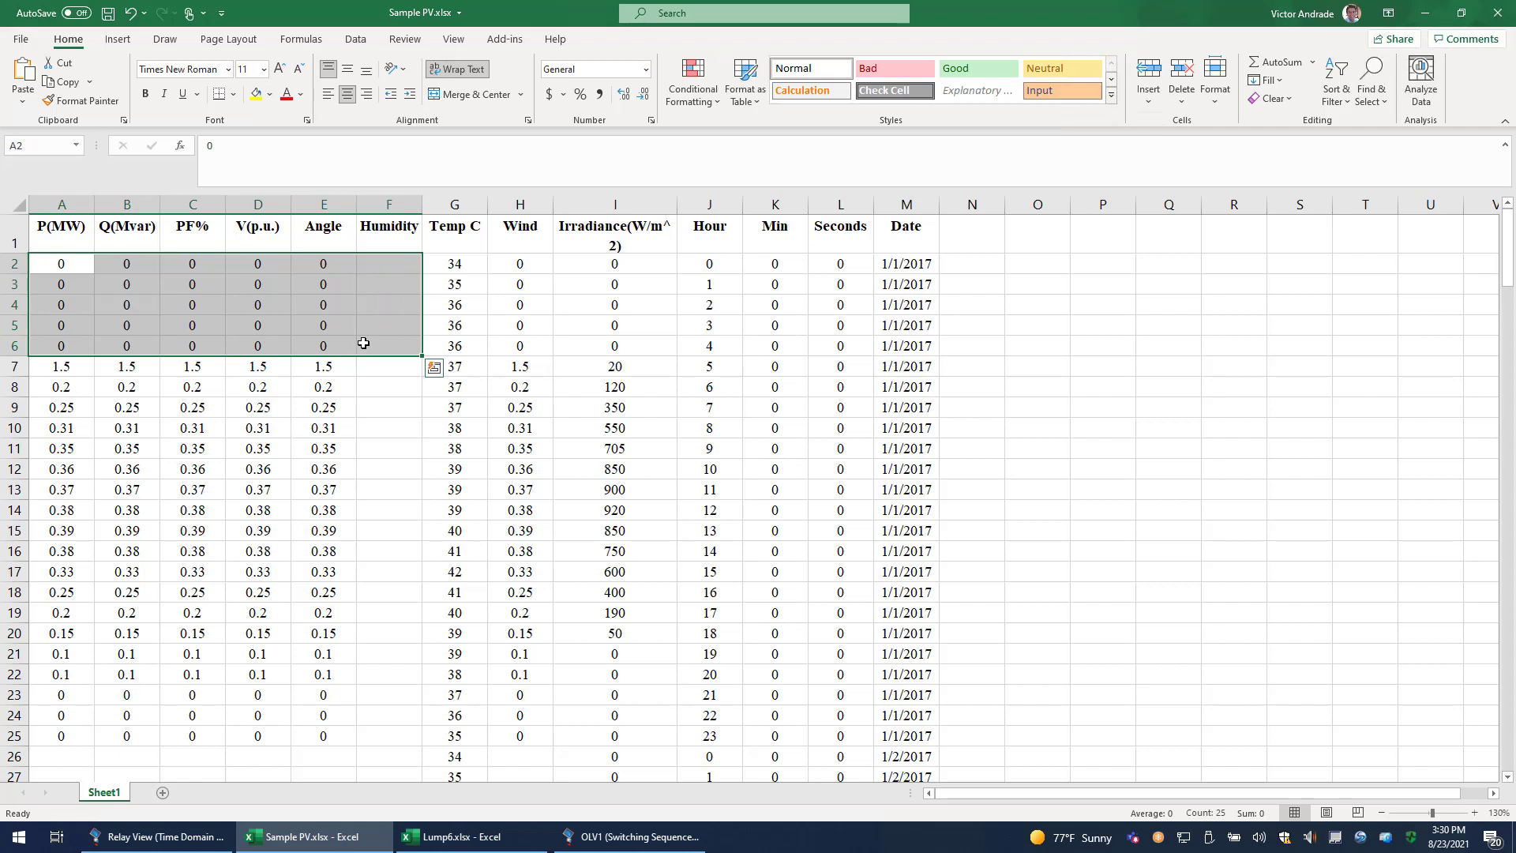
click(324, 395)
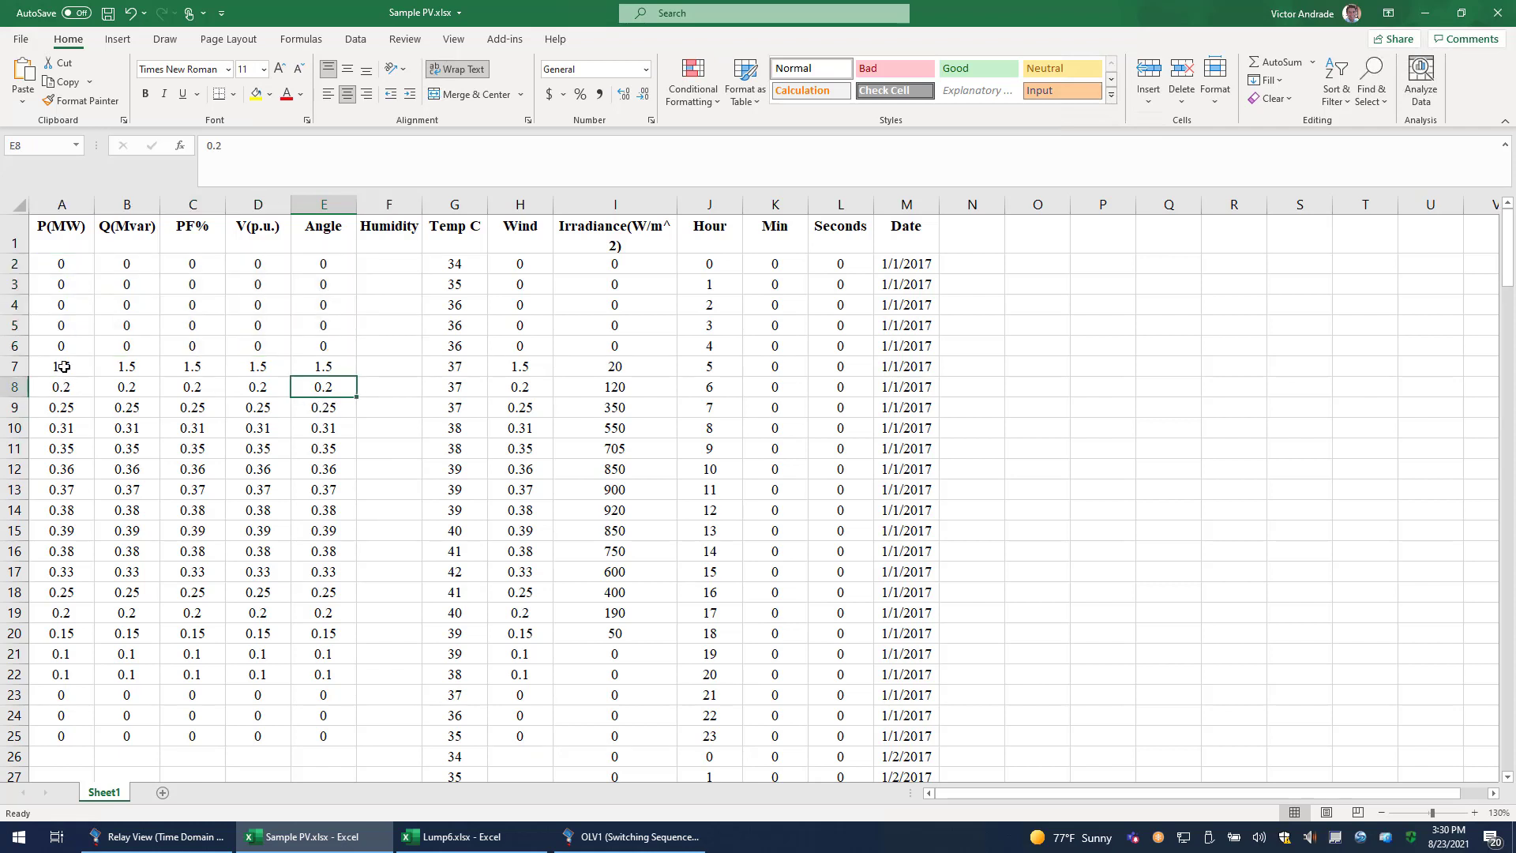
drag(63, 366, 65, 616)
click(66, 598)
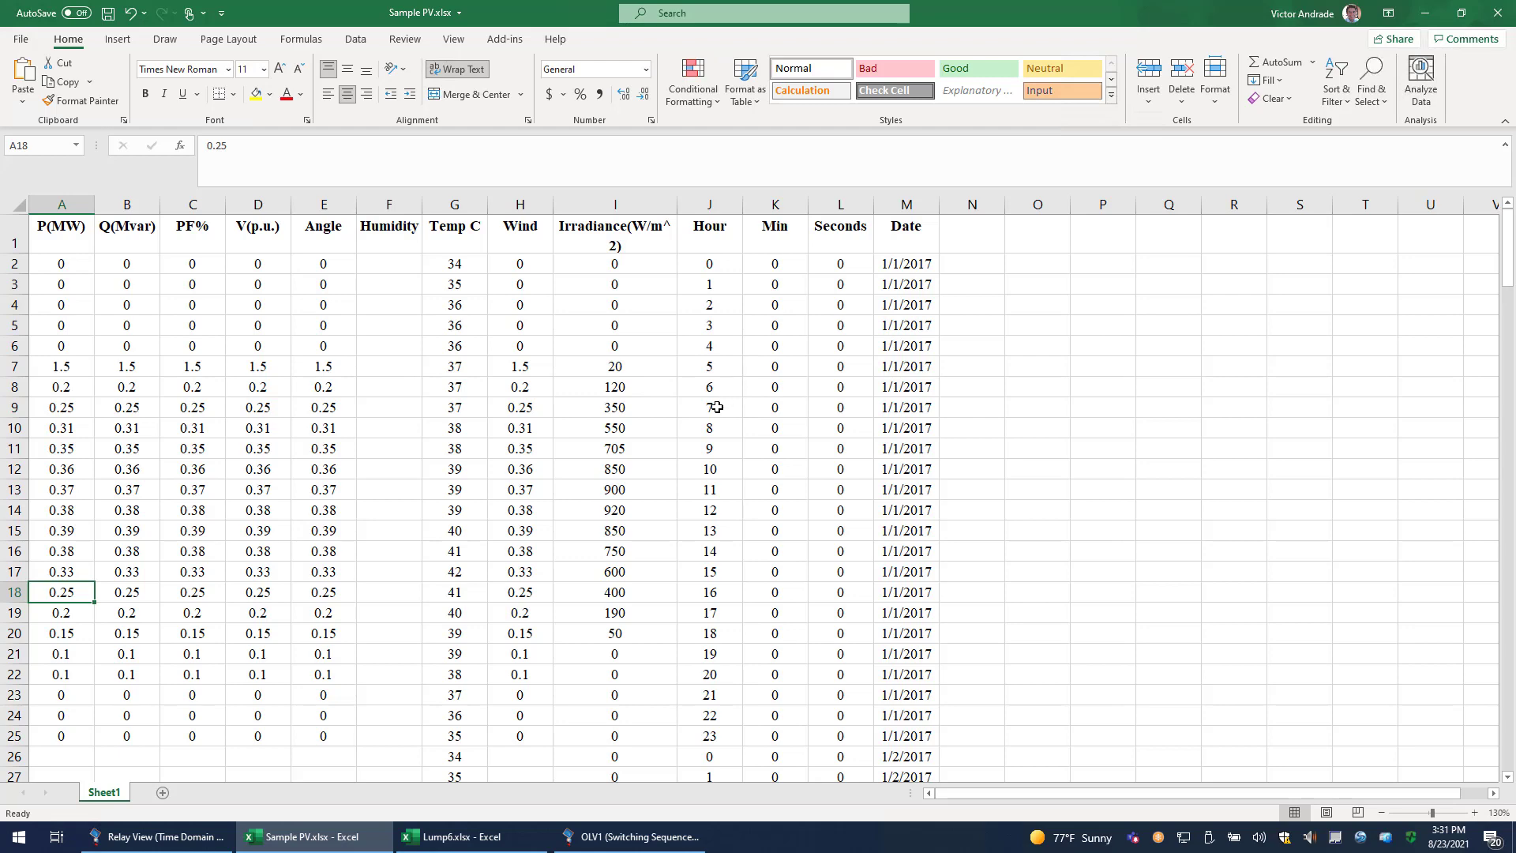
click(1426, 14)
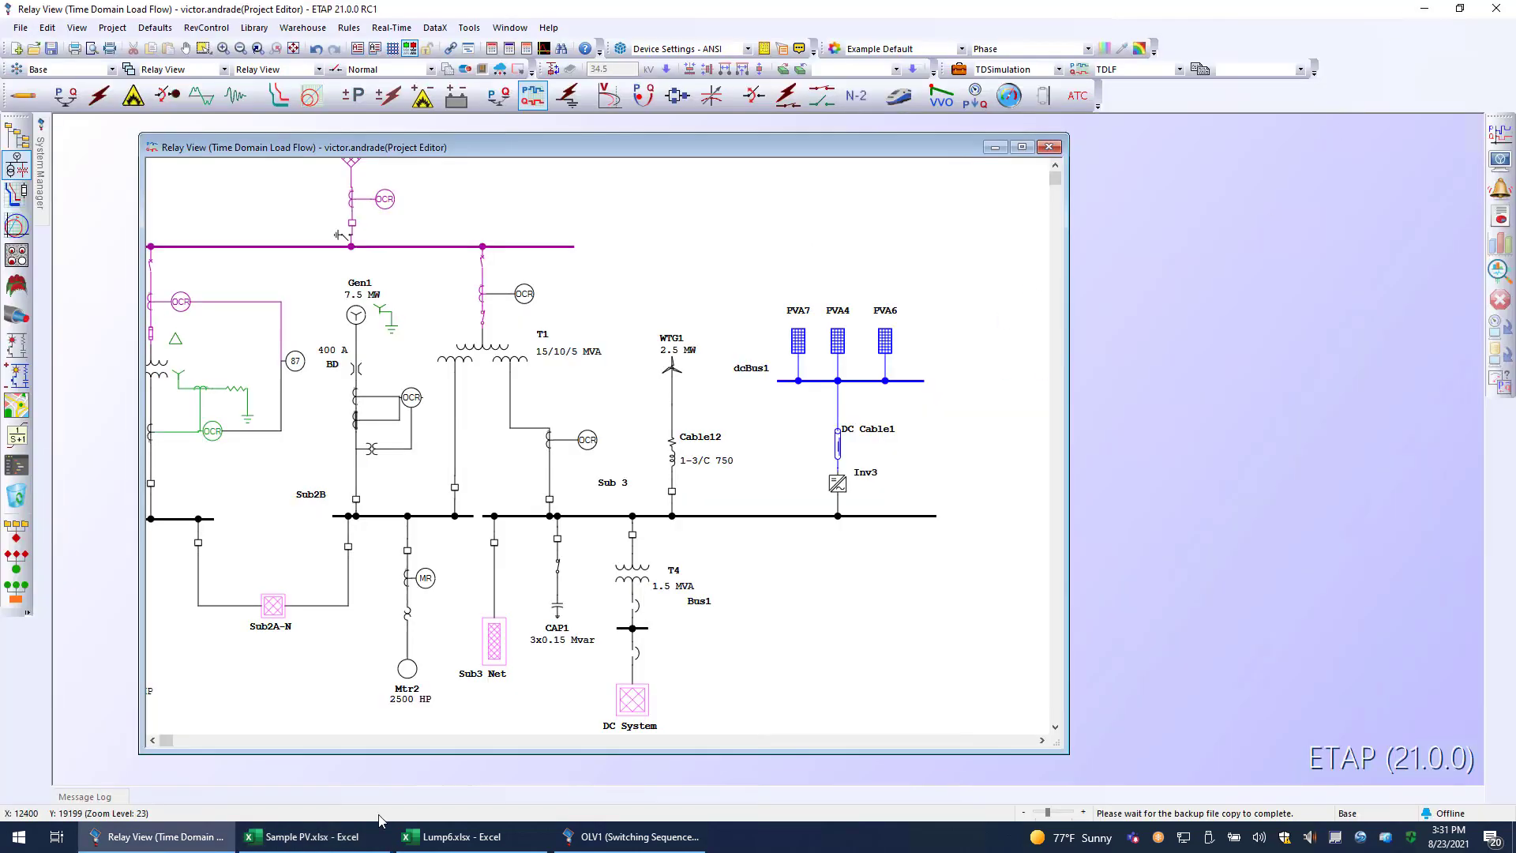
Switch to the Lump6.xlsx workbook and examine its hourly P(MW) and Q(Mvar) load profile.
click(469, 836)
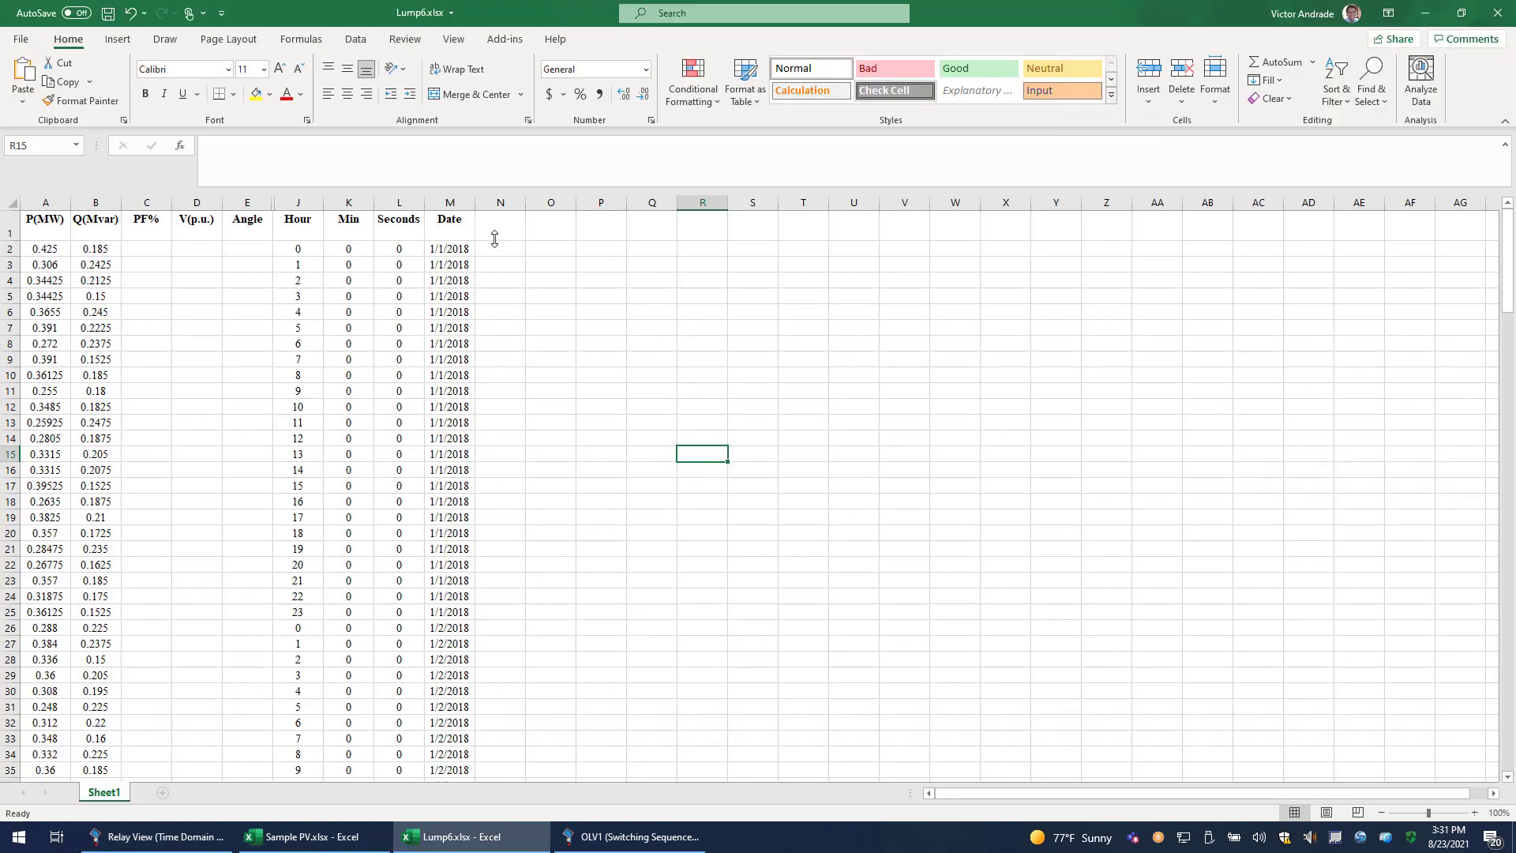
click(95, 296)
scroll(91, 298, up, 3)
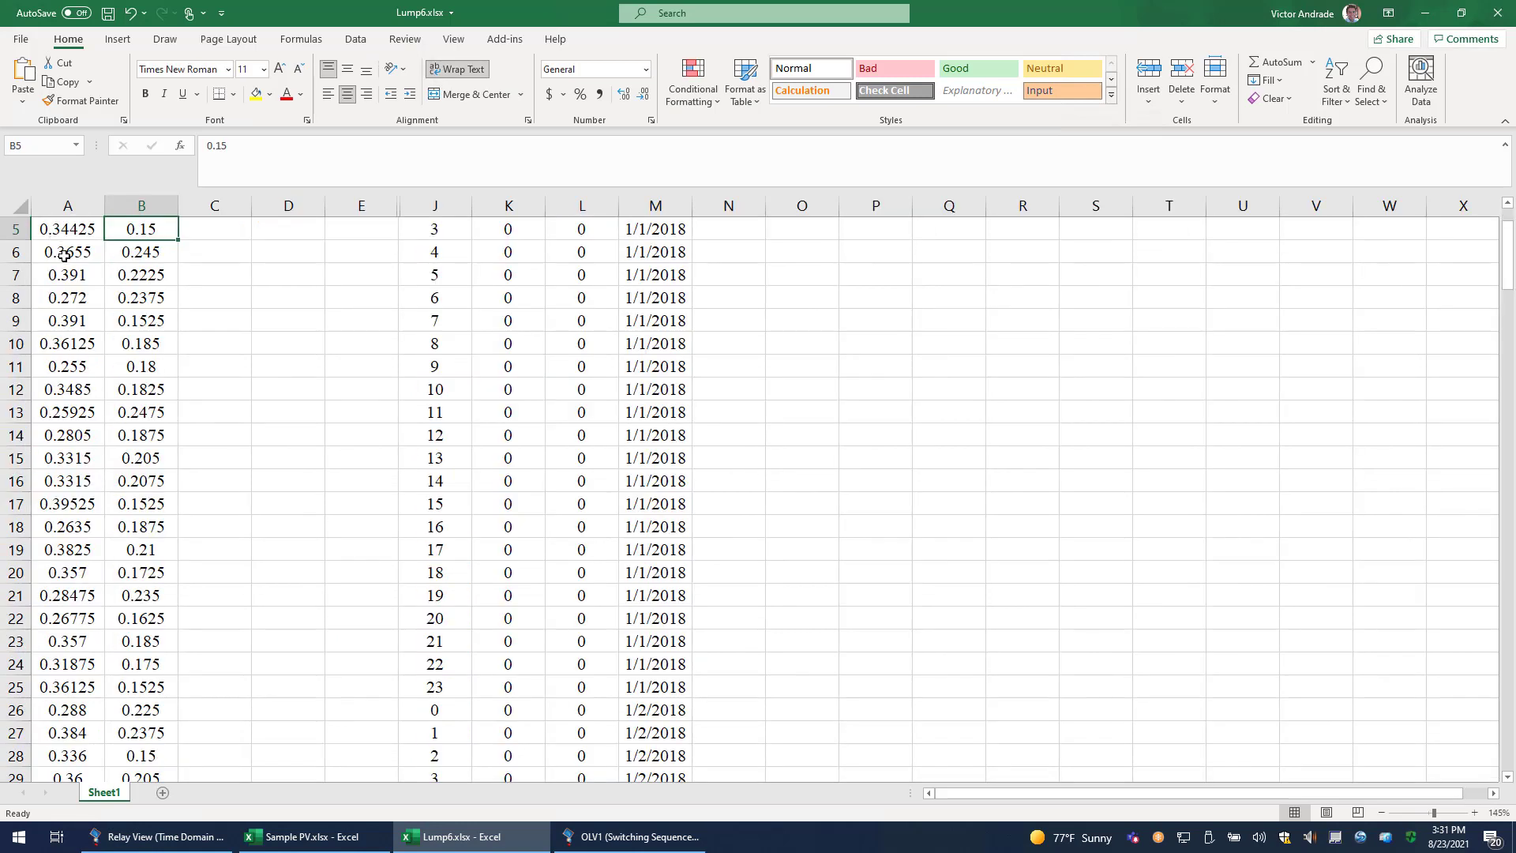
scroll(233, 442, up, 2)
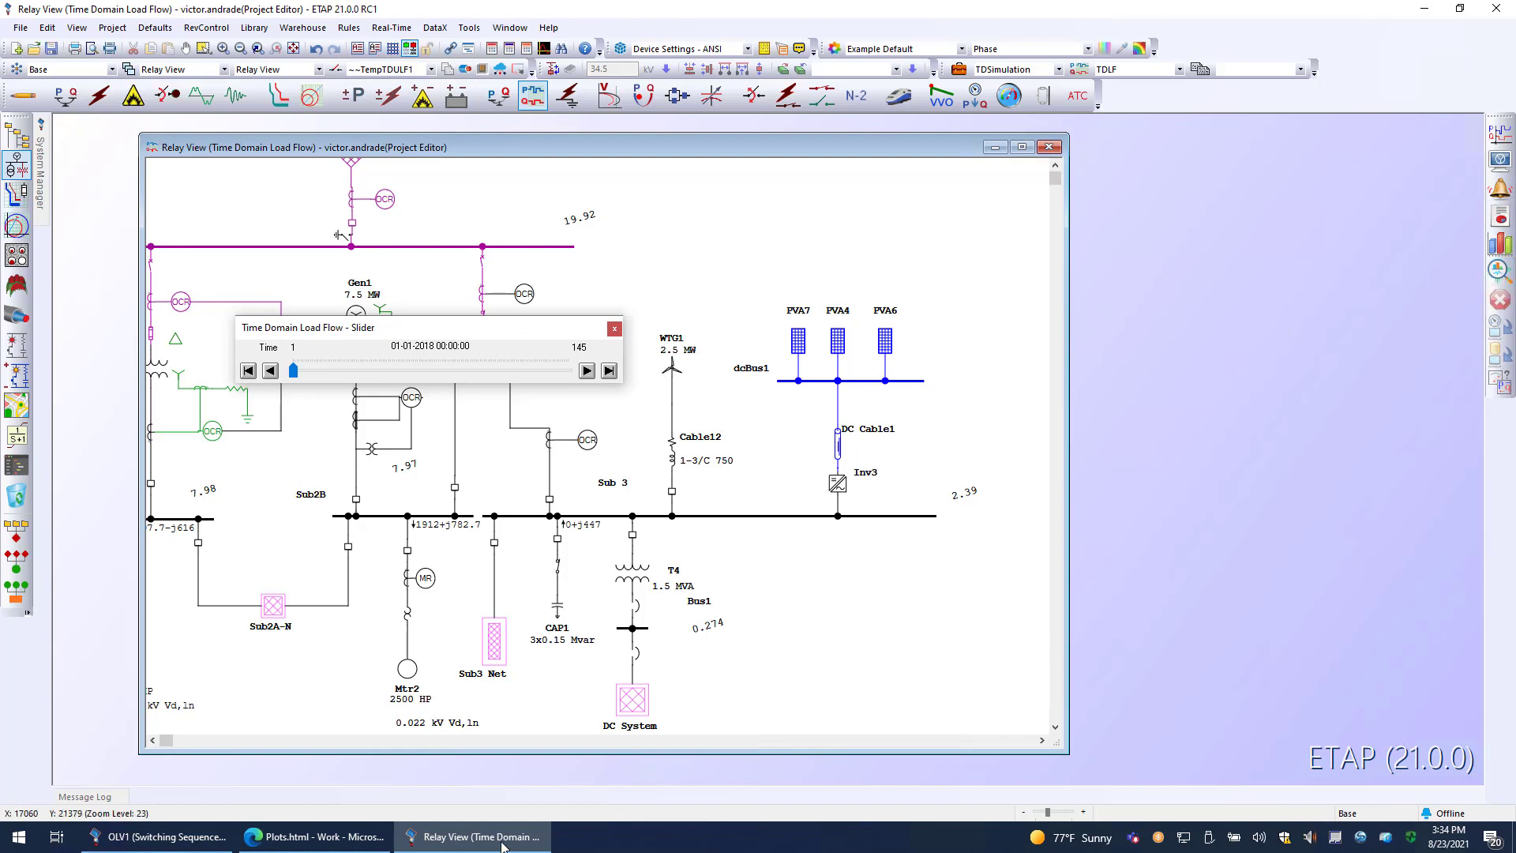
Examine the Time Domain Load Flow plot of the Bus1 phase A voltage at full window size, and restore the plot window.
drag(761, 262, 940, 487)
click(940, 487)
click(497, 845)
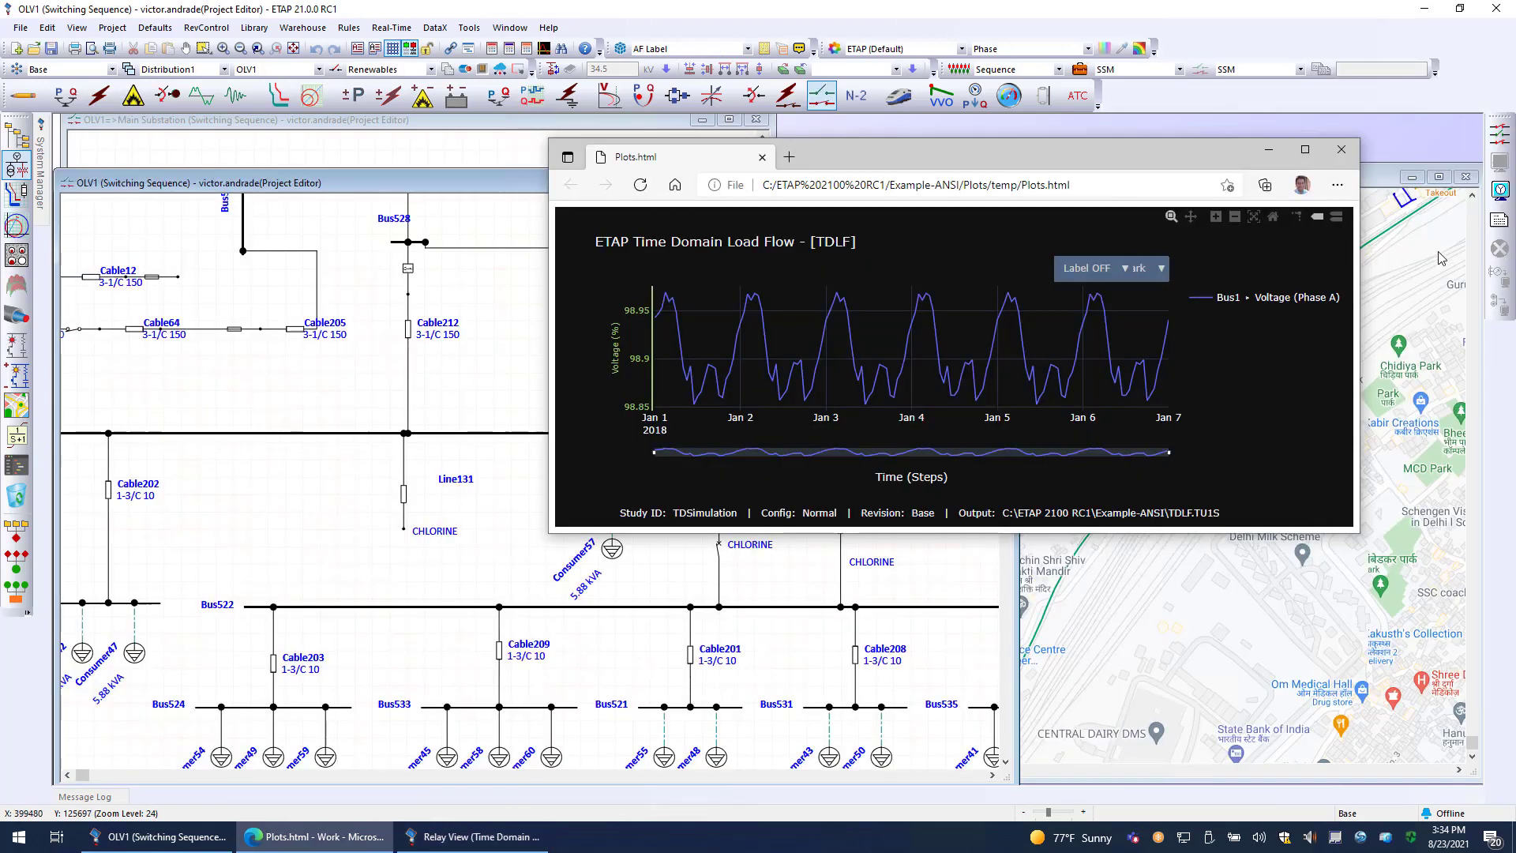
double_click(1118, 155)
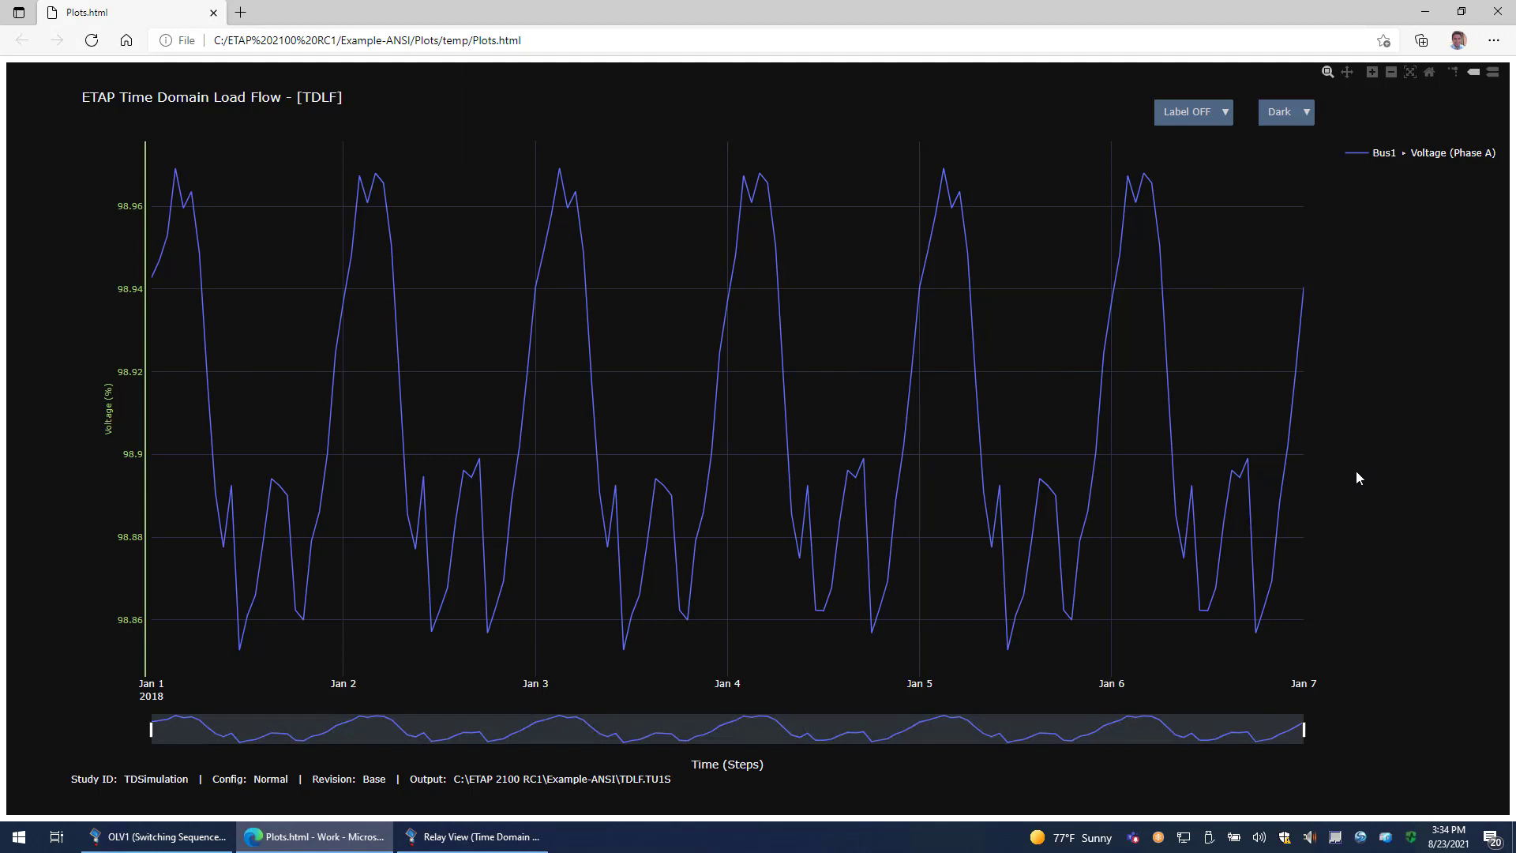
click(1462, 11)
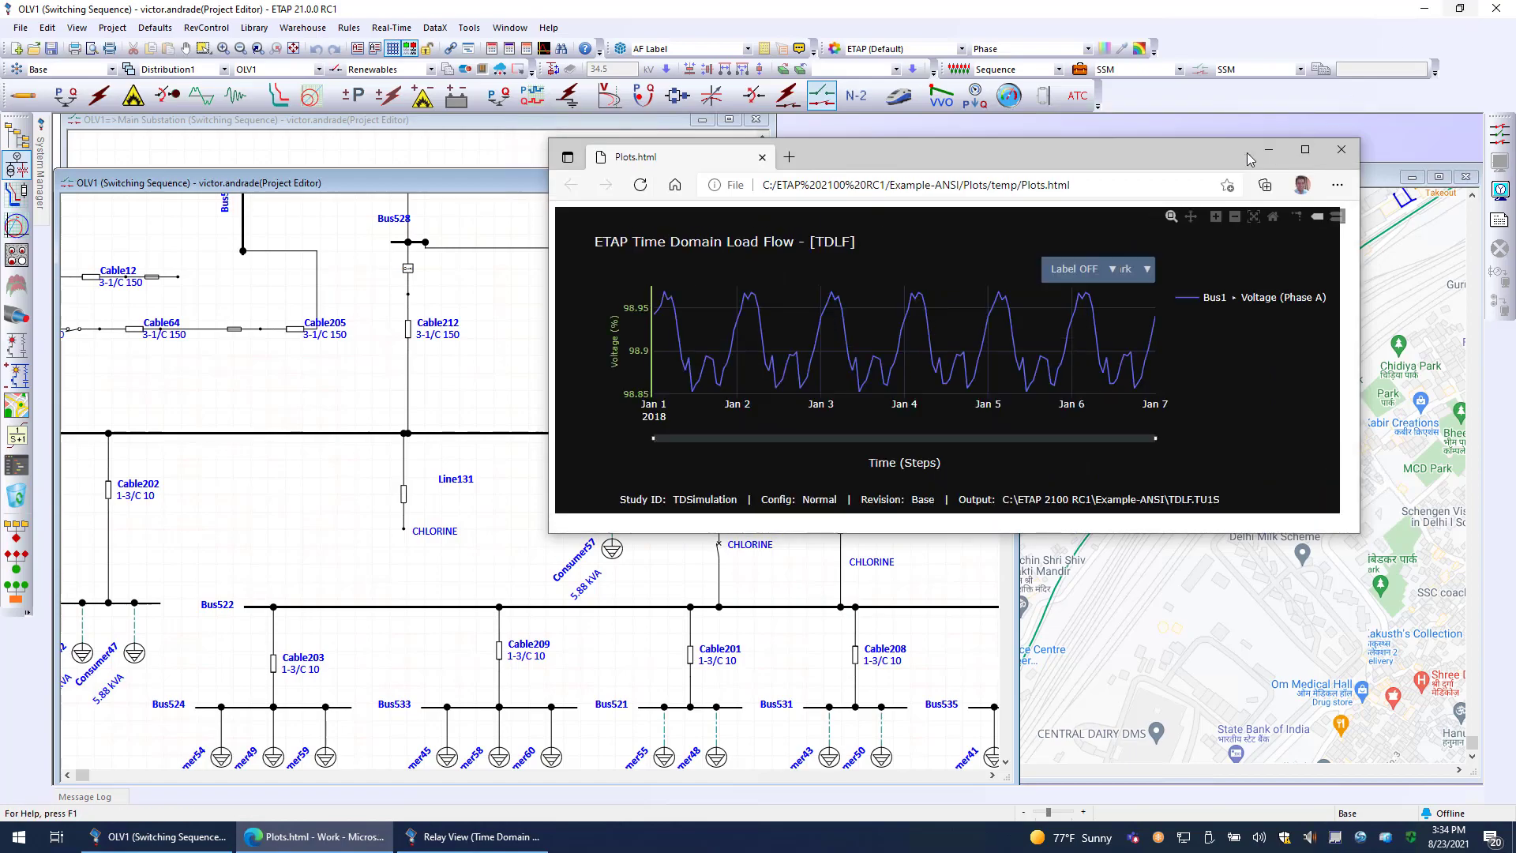